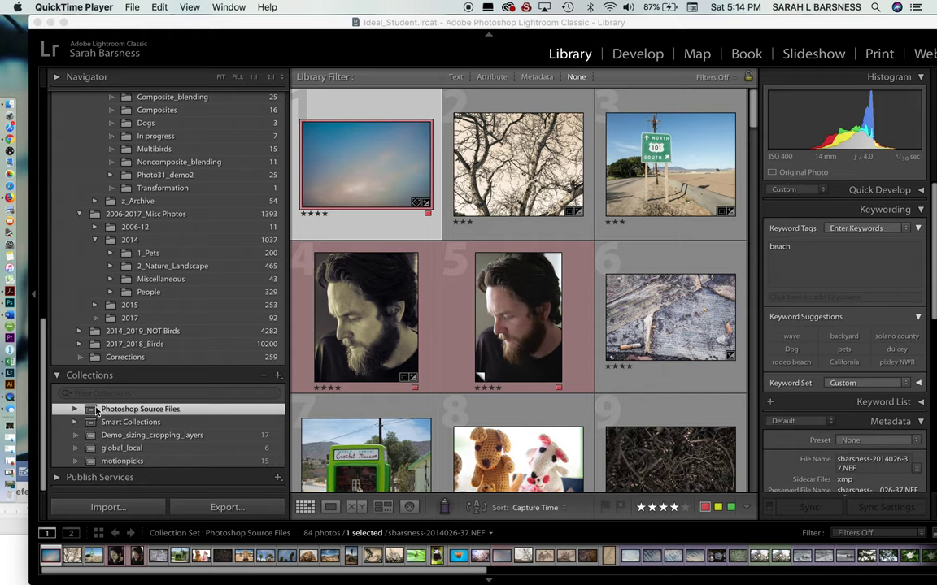
# - Expand the Photoshop Source Files set and open its Backgrounds collection
pyautogui.click(75, 410)
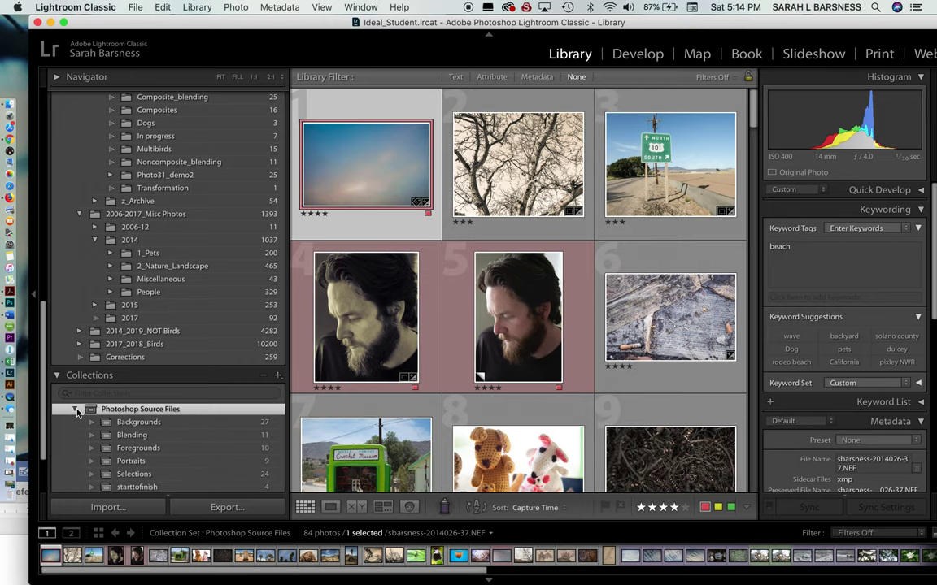
pyautogui.scroll(-3, 76, 413)
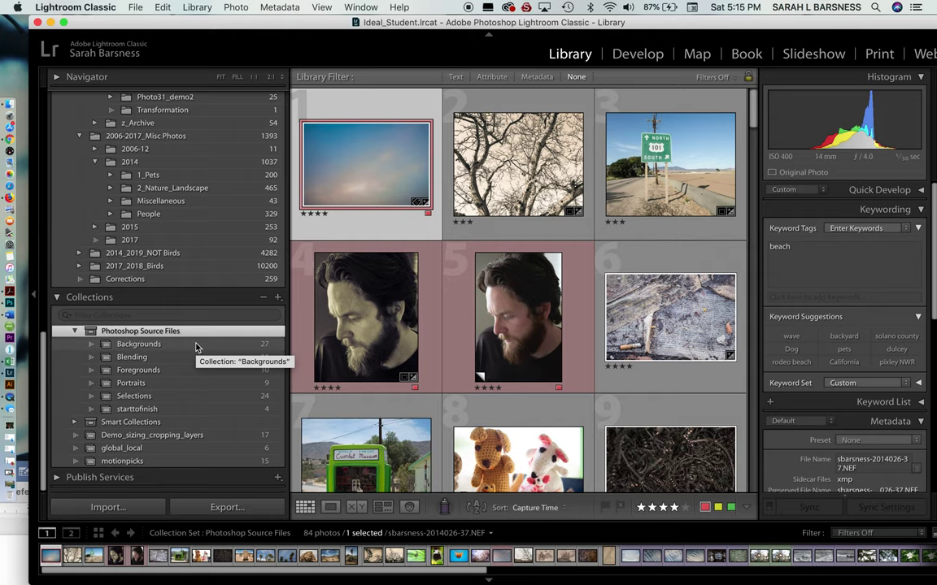
pyautogui.click(195, 348)
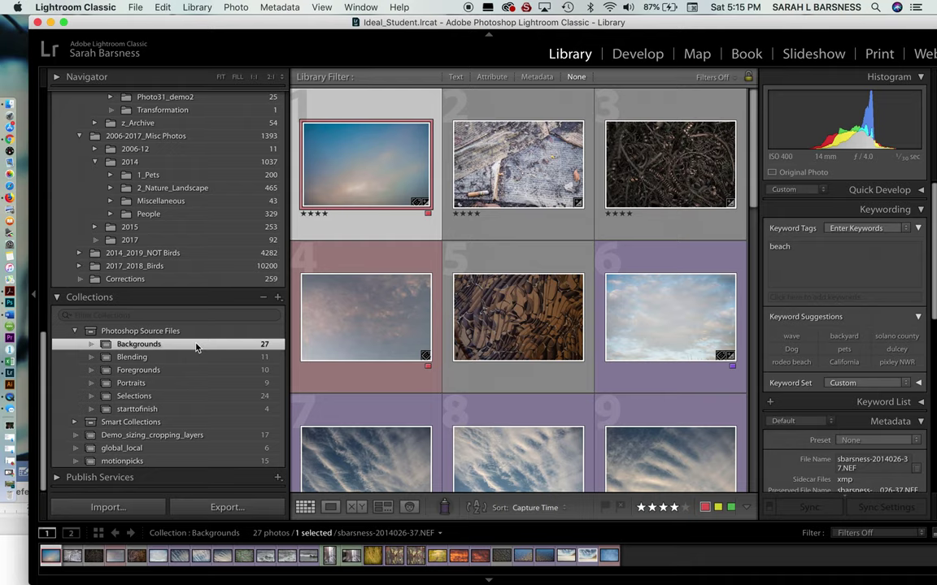
# - Scroll through the 27 Backgrounds thumbnails of skies, waves, textures and alleys
pyautogui.scroll(-4, 477, 325)
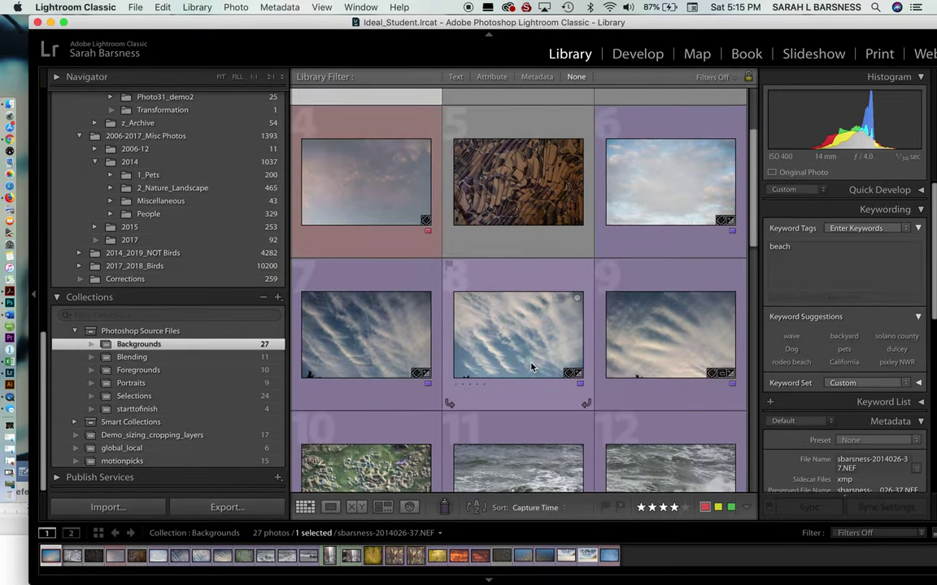
pyautogui.scroll(-4, 531, 367)
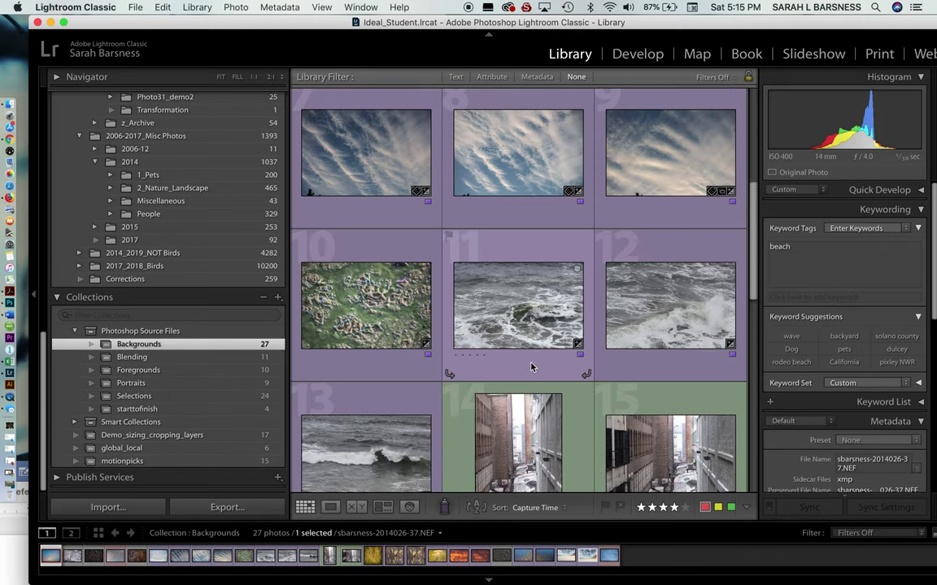
pyautogui.scroll(-3, 531, 368)
pyautogui.scroll(6, 531, 367)
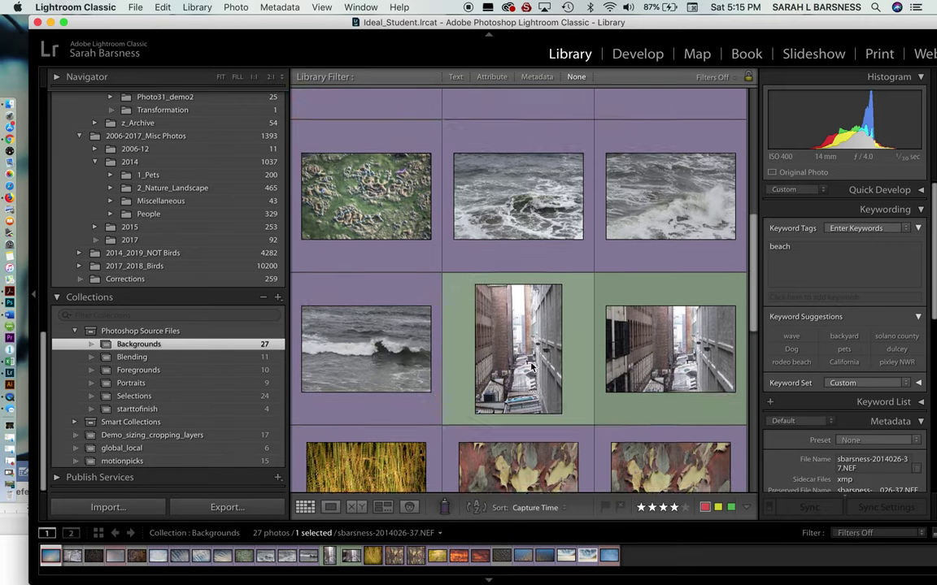
pyautogui.scroll(-3, 531, 368)
pyautogui.scroll(4, 531, 367)
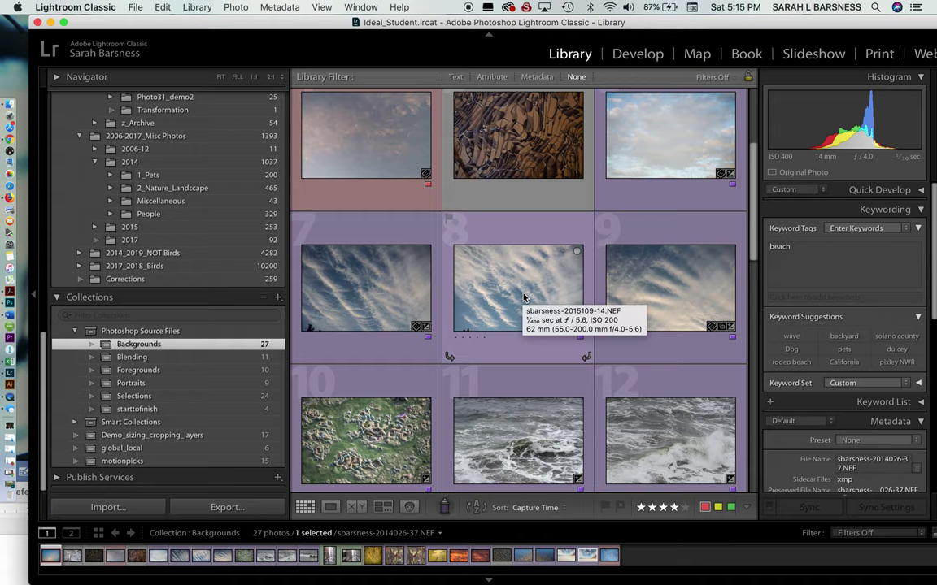
pyautogui.scroll(3, 574, 142)
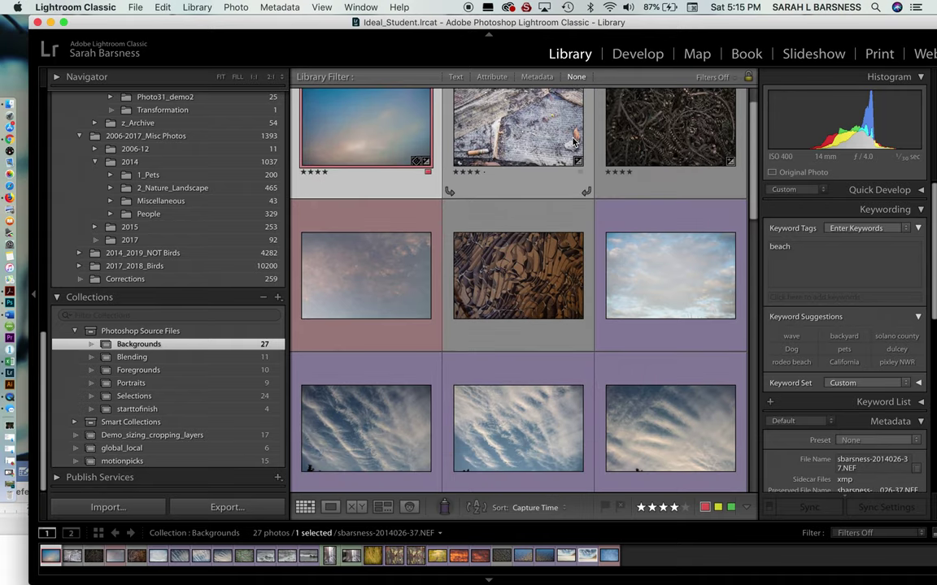
pyautogui.click(514, 262)
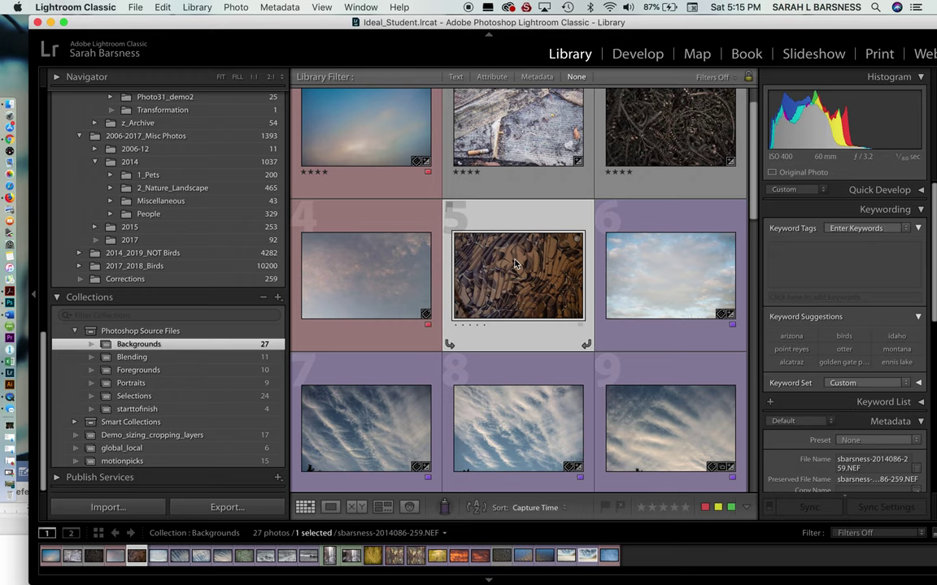
pyautogui.doubleClick(513, 262)
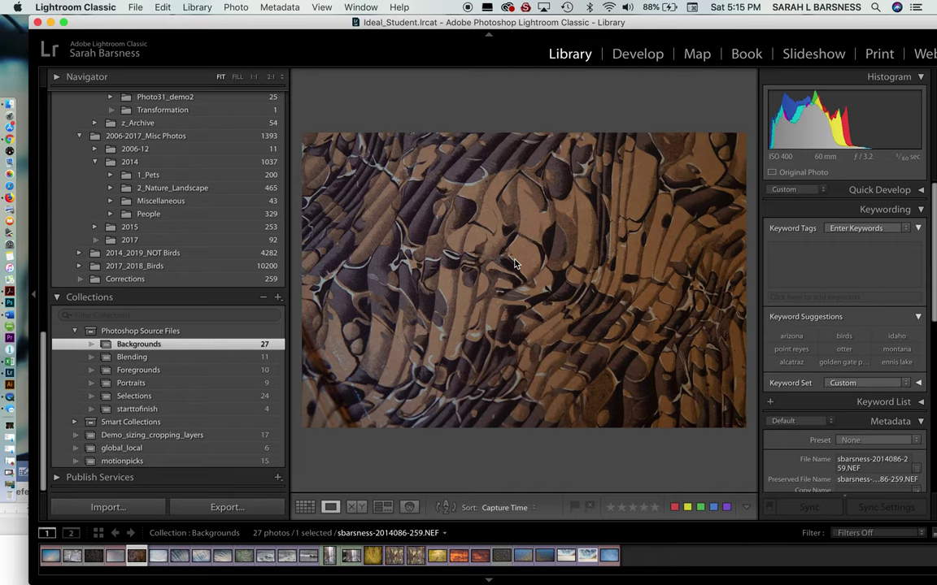
pyautogui.press('g')
pyautogui.click(534, 147)
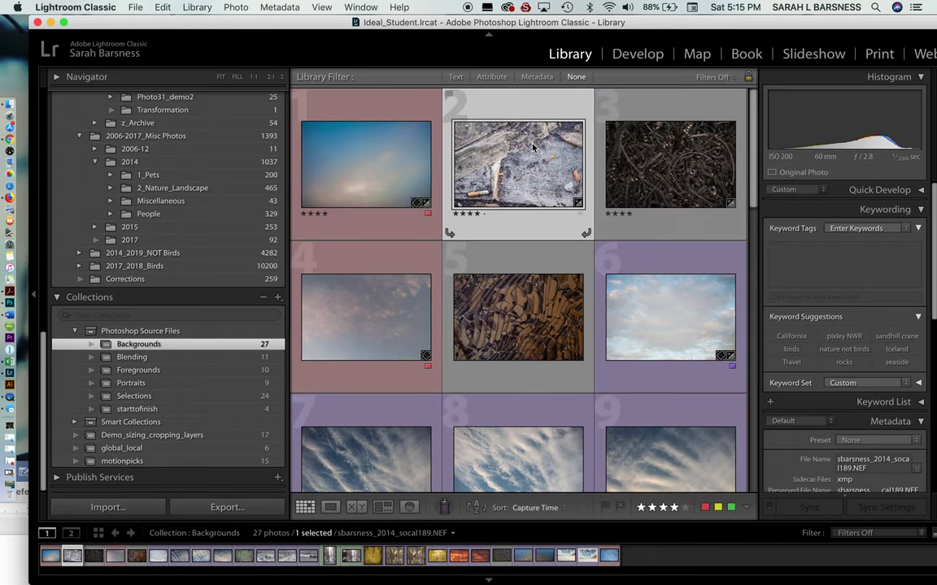
pyautogui.press('e')
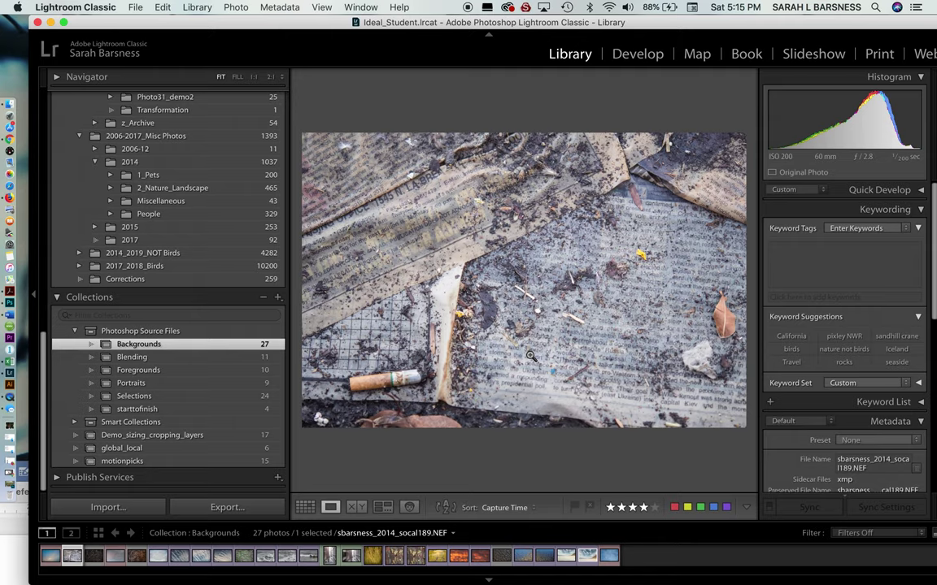
pyautogui.press('g')
pyautogui.scroll(-6, 529, 359)
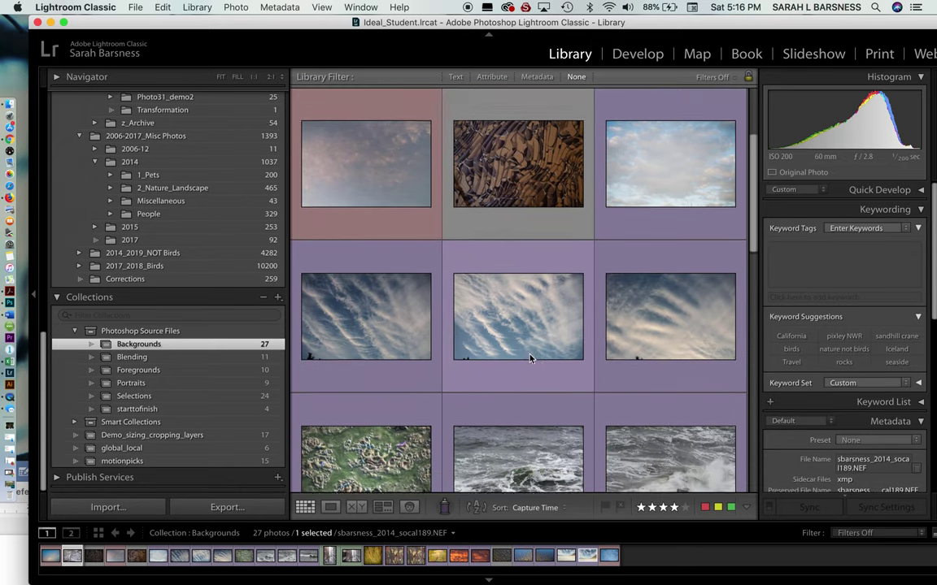
pyautogui.scroll(-4, 530, 358)
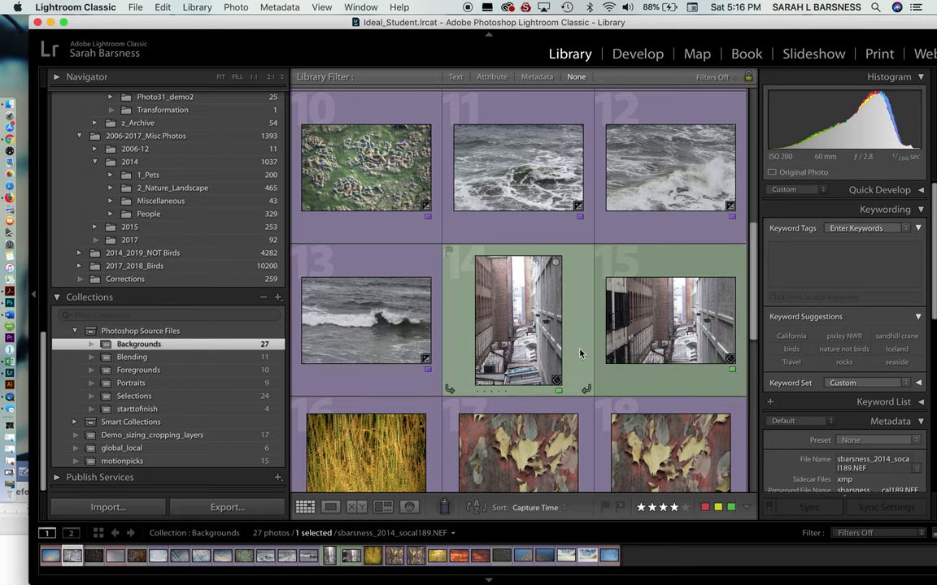
pyautogui.scroll(-1, 579, 352)
pyautogui.scroll(-3, 580, 352)
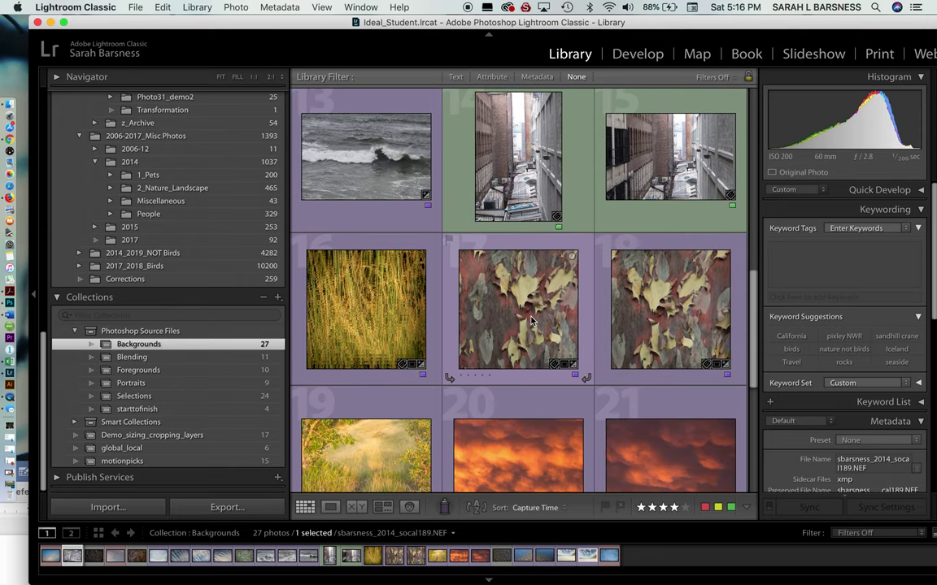
pyautogui.scroll(-3, 531, 321)
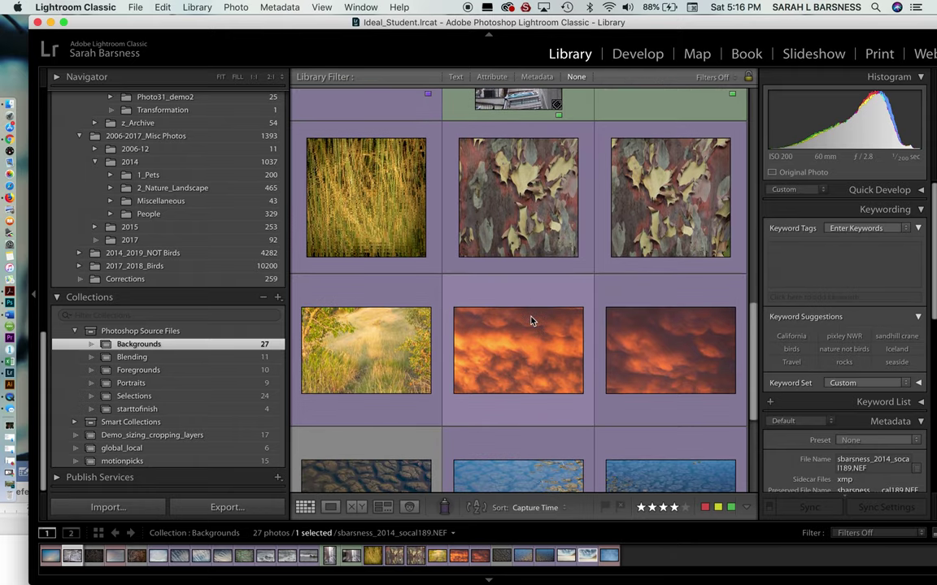
pyautogui.scroll(-5, 531, 321)
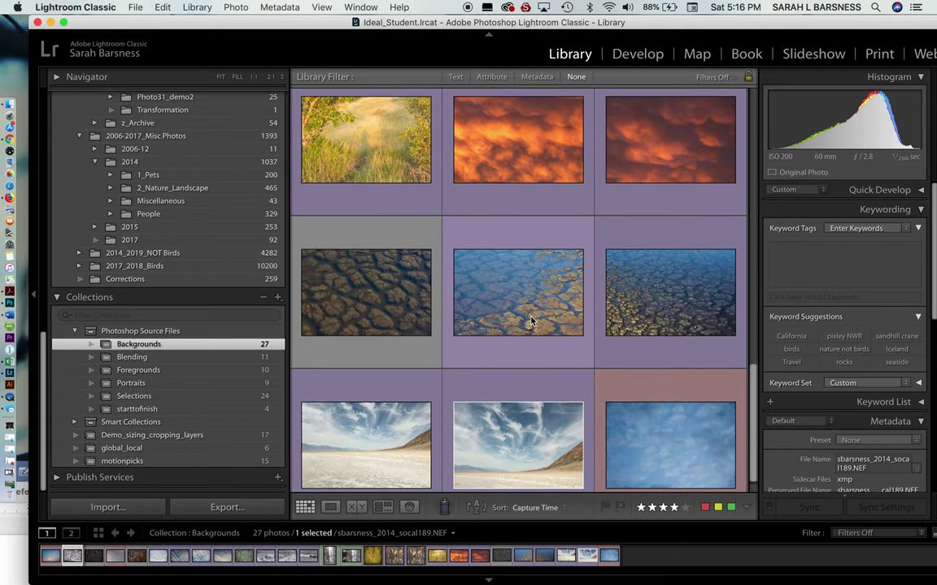
pyautogui.scroll(3, 531, 321)
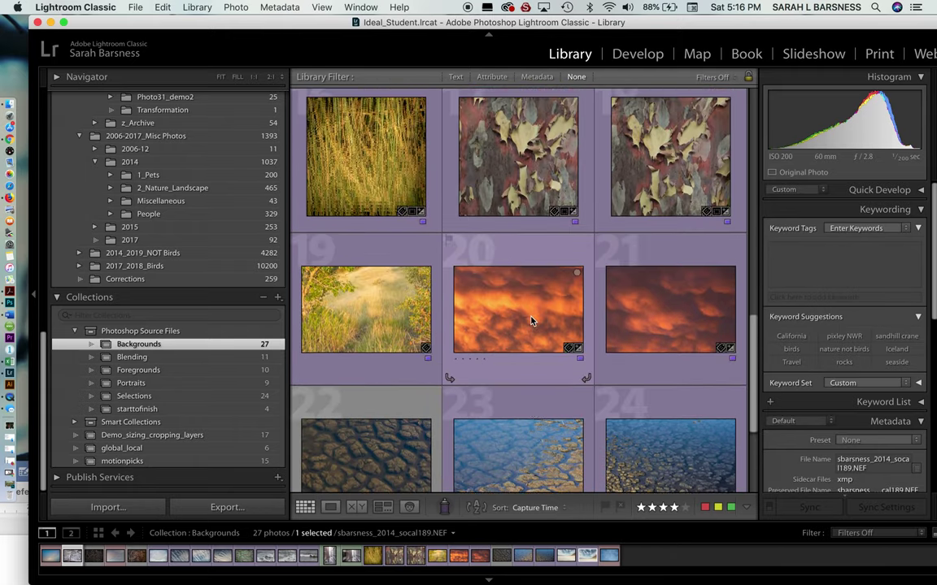
pyautogui.scroll(-2, 531, 322)
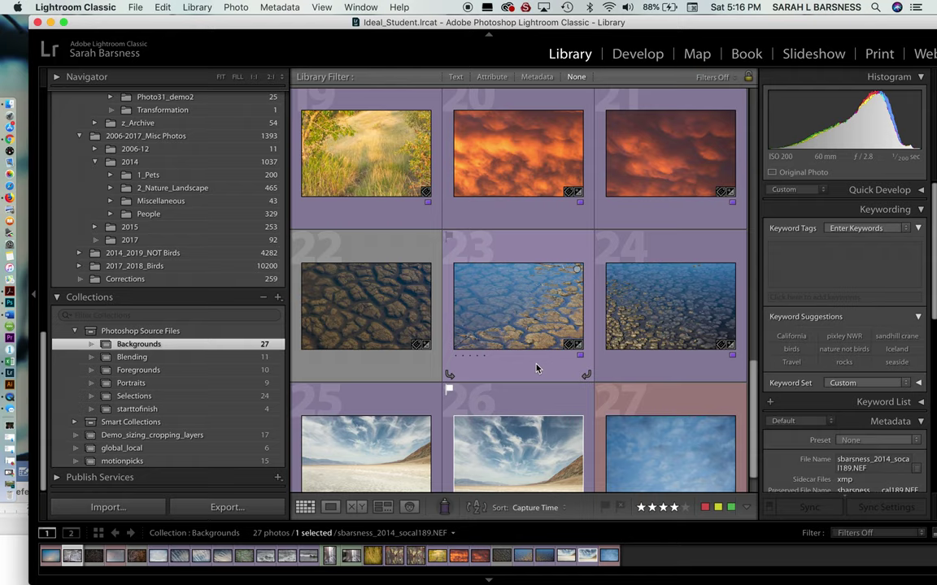
# - Open Foregrounds, restore the Joshua tree photo's sepia edit, and return to the Grid view
pyautogui.click(187, 376)
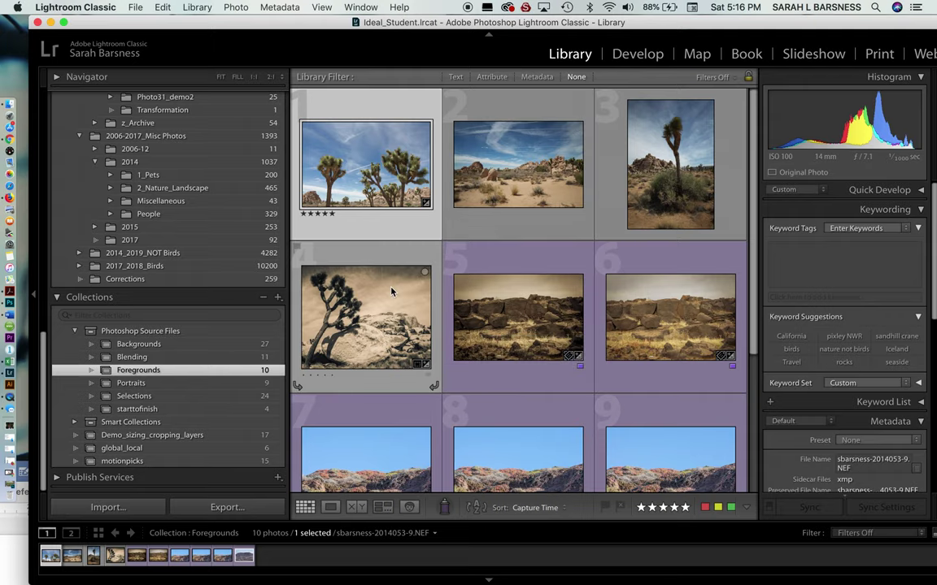
pyautogui.click(383, 310)
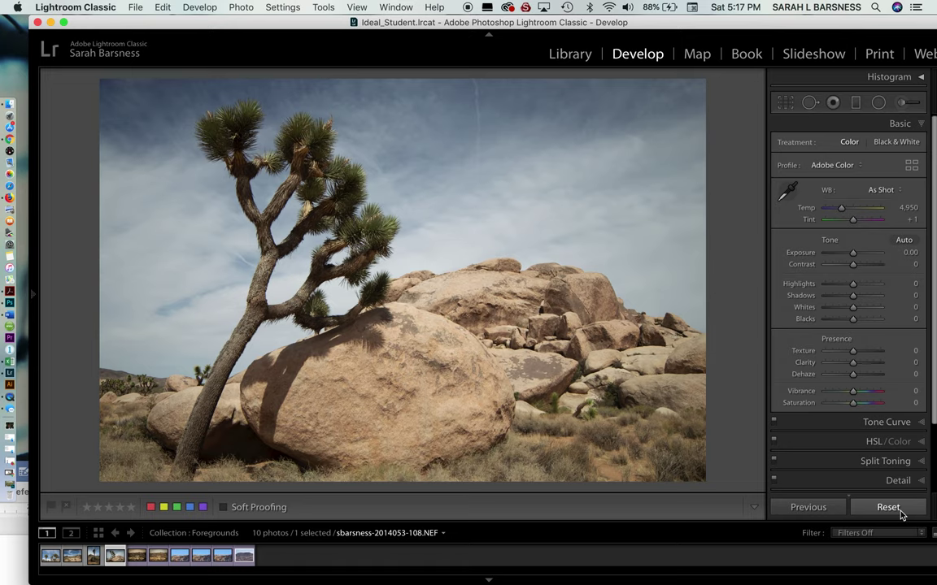
pyautogui.press('super+z')
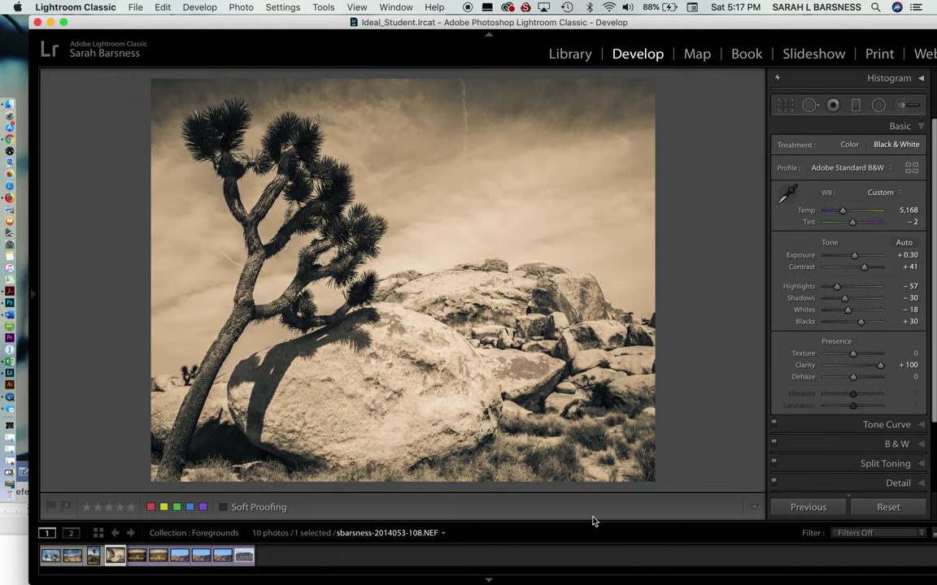
pyautogui.press('g')
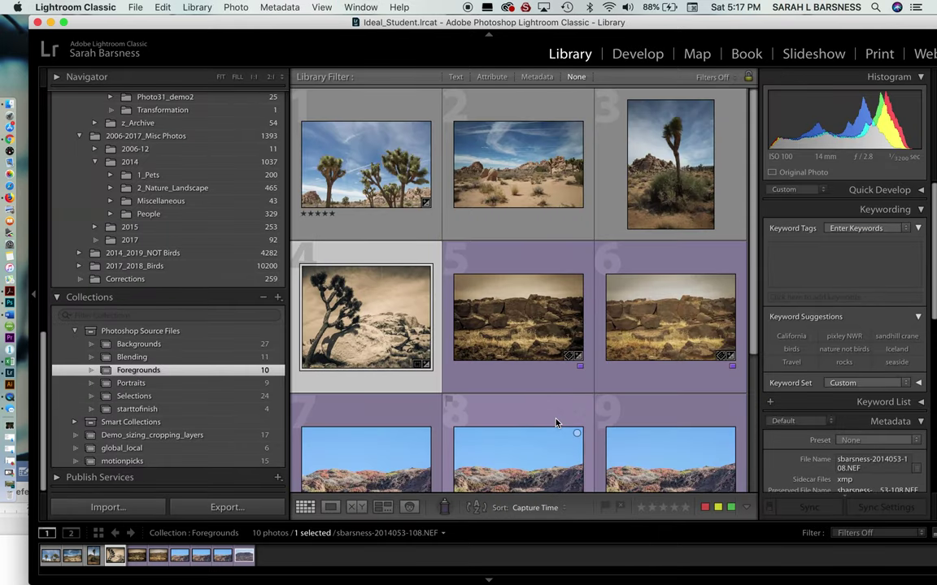
pyautogui.scroll(-3, 556, 422)
pyautogui.click(527, 303)
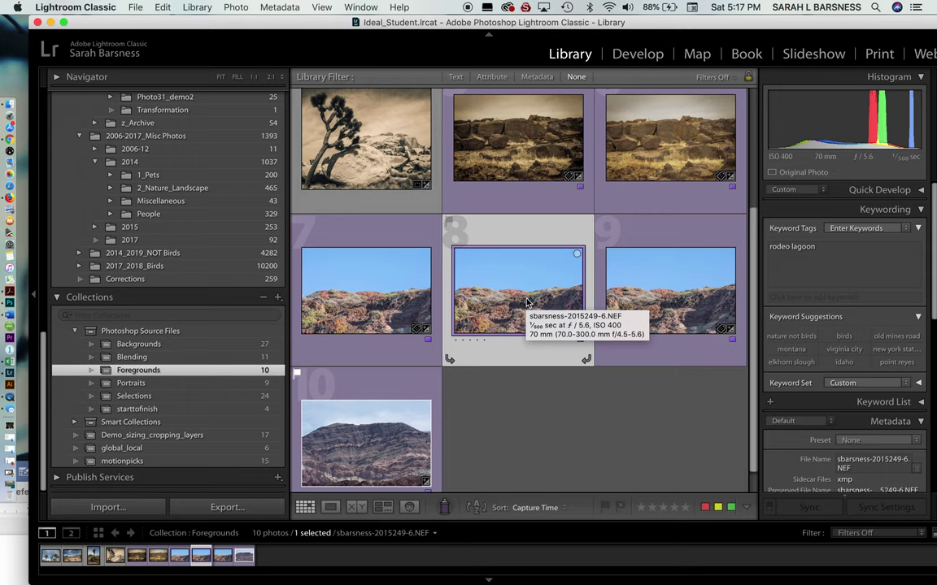
pyautogui.press('e')
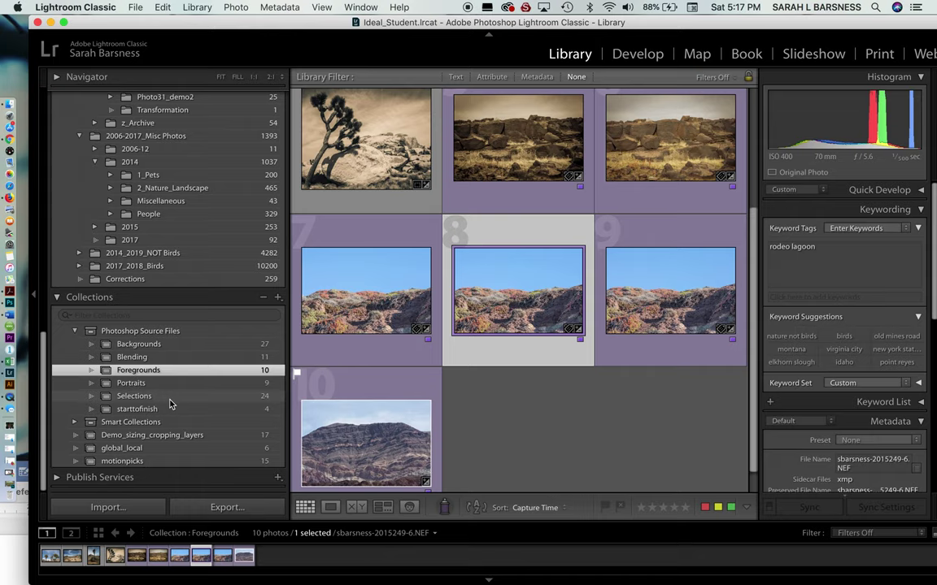
pyautogui.click(134, 396)
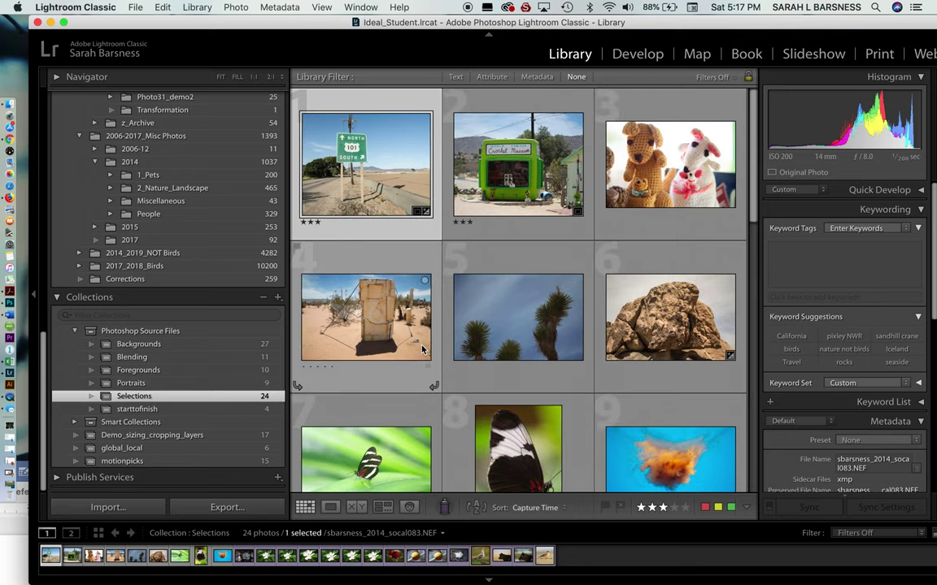
# - Remove the dark photo in cell 10 from Selections, then select the road-sign photo
pyautogui.scroll(-5, 661, 331)
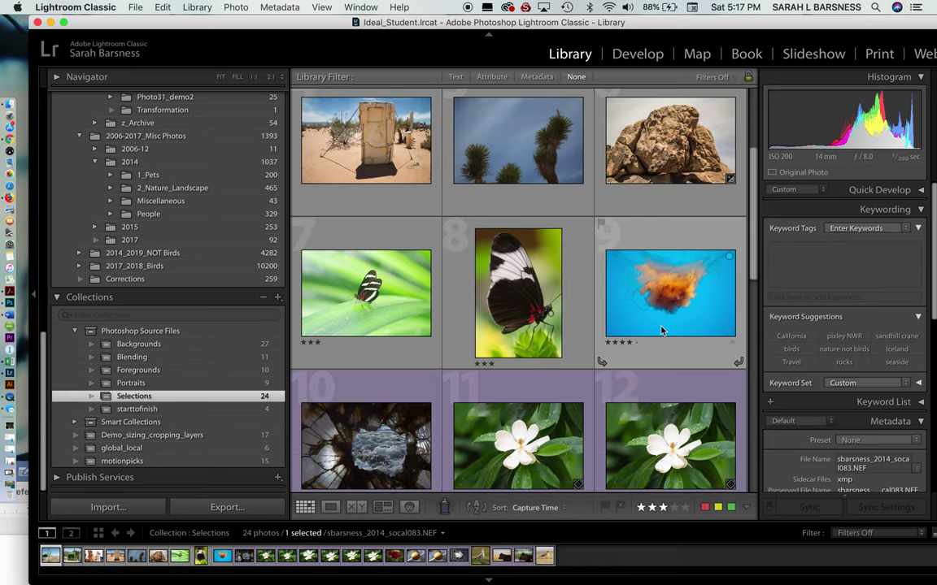
pyautogui.scroll(-5, 662, 331)
pyautogui.scroll(-5, 662, 331)
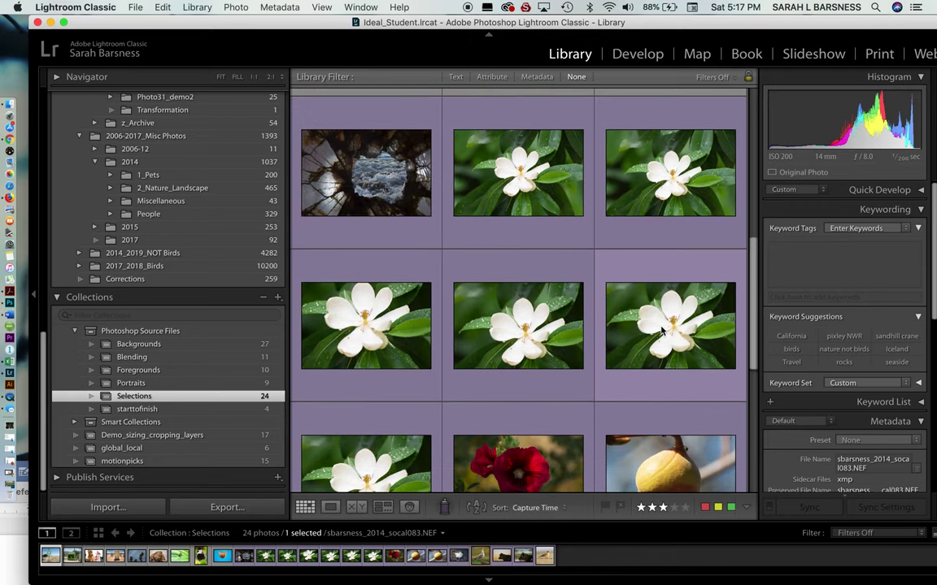
pyautogui.click(372, 191)
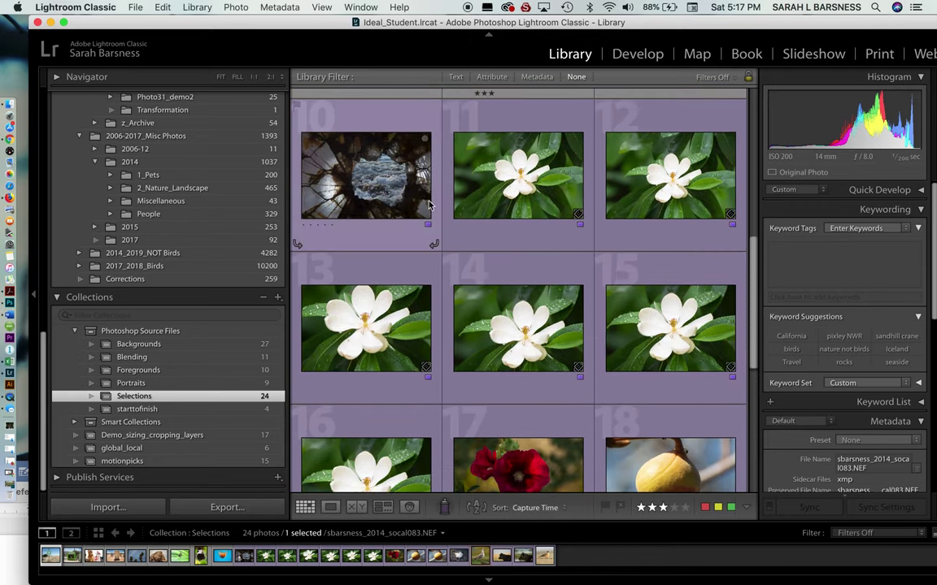
pyautogui.press('Delete')
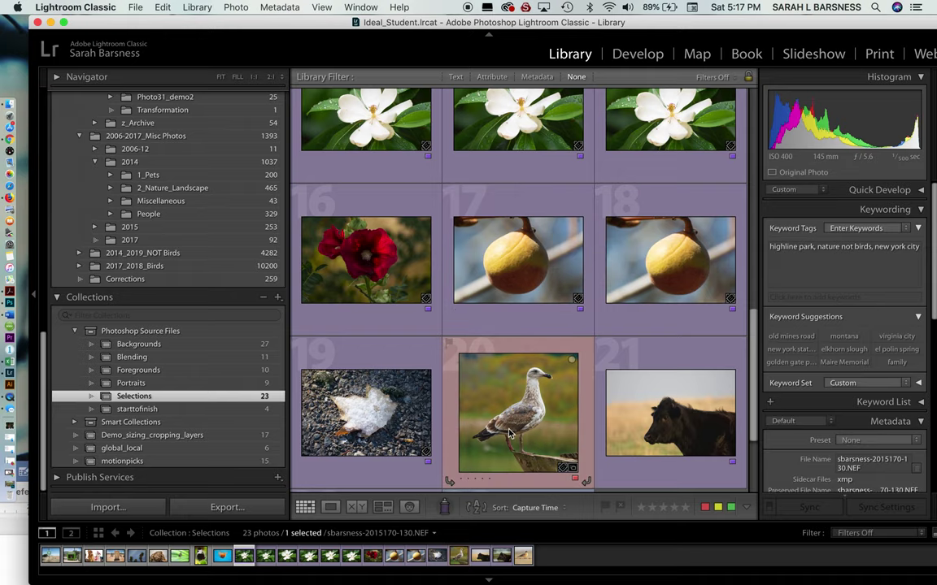
pyautogui.scroll(10, 509, 439)
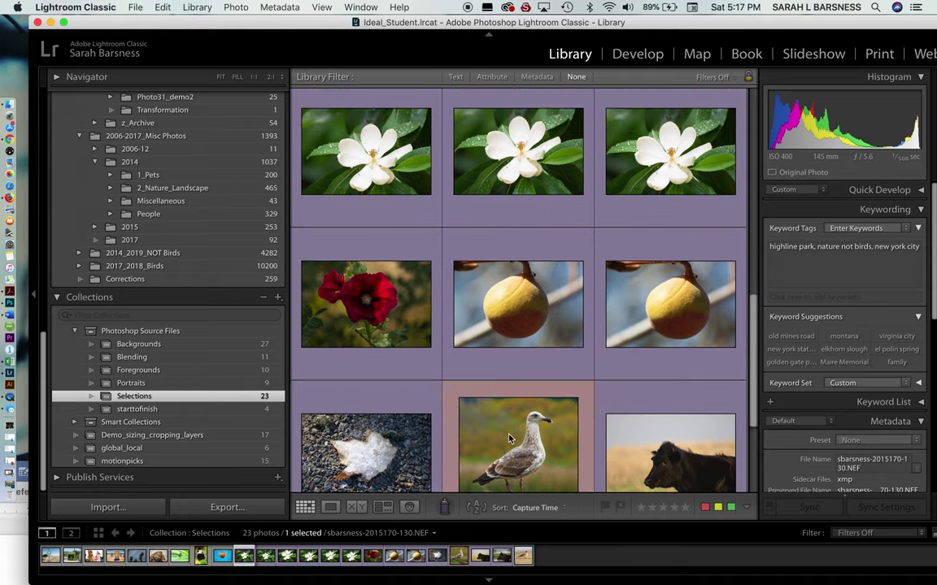
pyautogui.scroll(3, 509, 439)
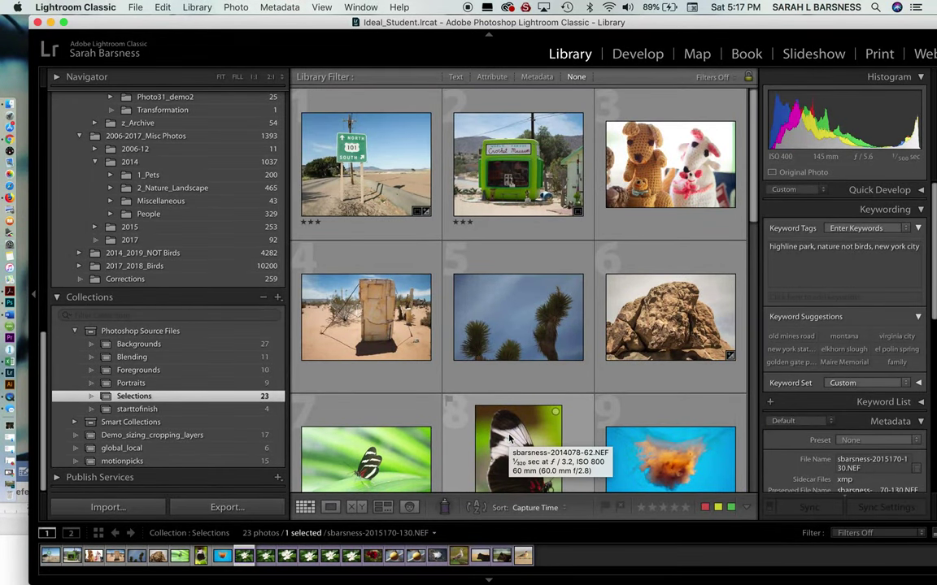
pyautogui.click(340, 232)
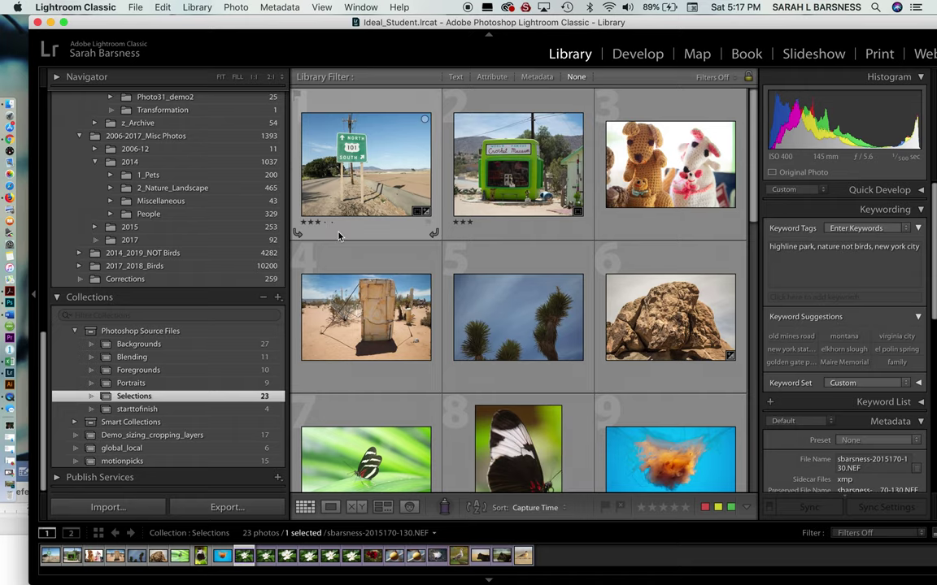
# - Enlarge the road-sign photo and step through Selections photos to the hanging yellow fruit
pyautogui.doubleClick(352, 224)
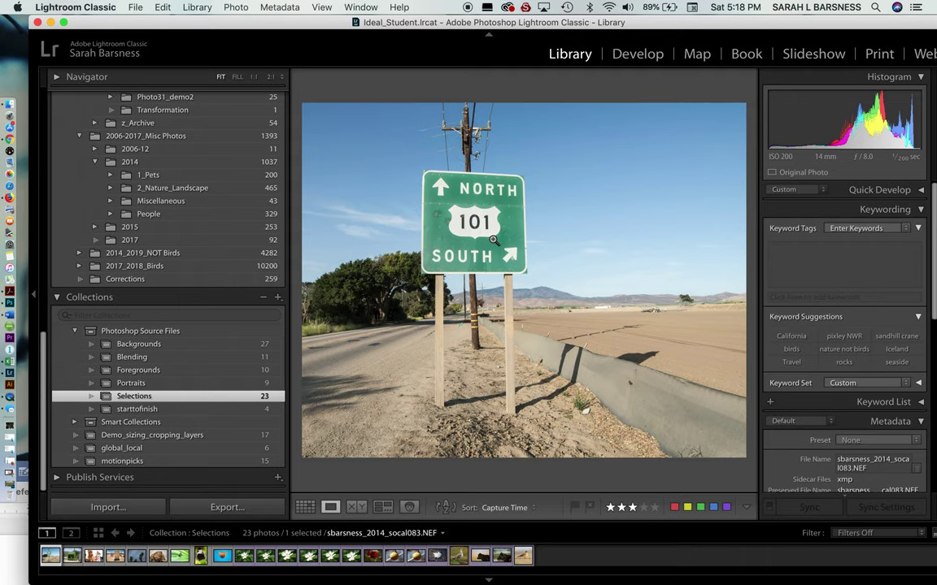
pyautogui.press('Right')
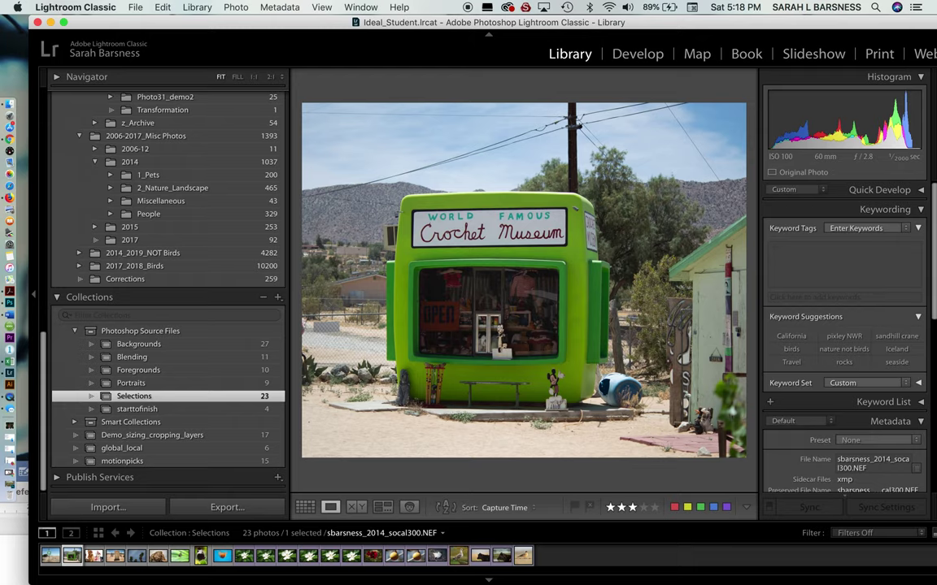
pyautogui.press('Right')
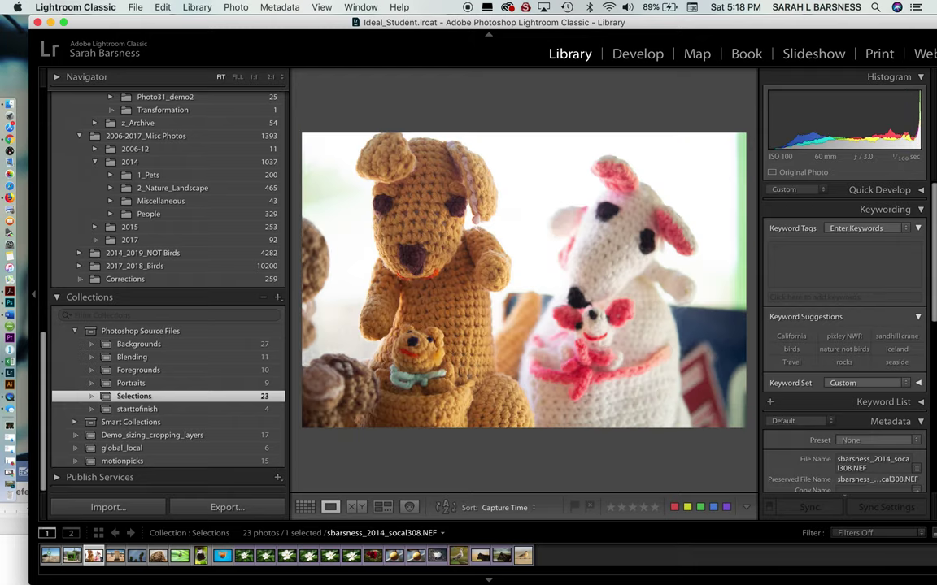
pyautogui.press('Right')
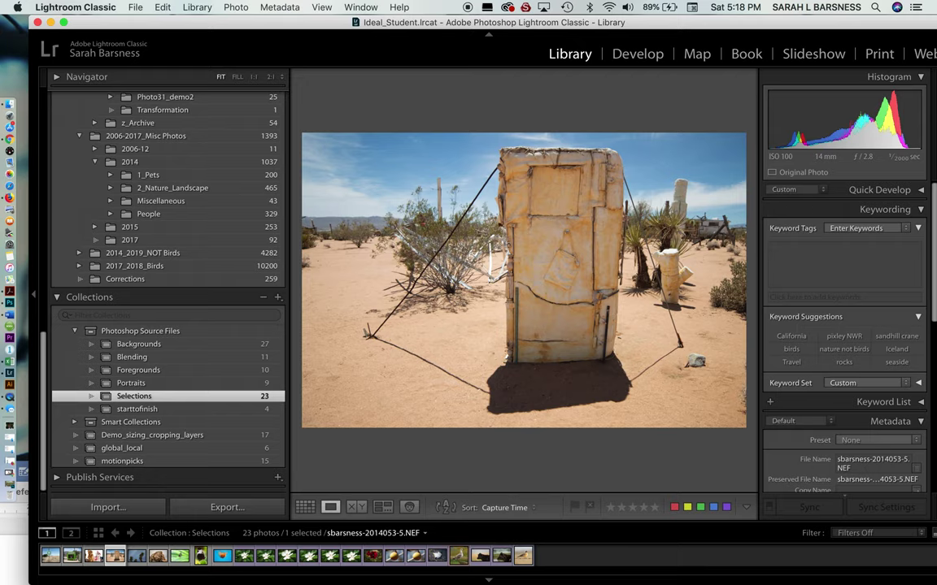
pyautogui.press('Right')
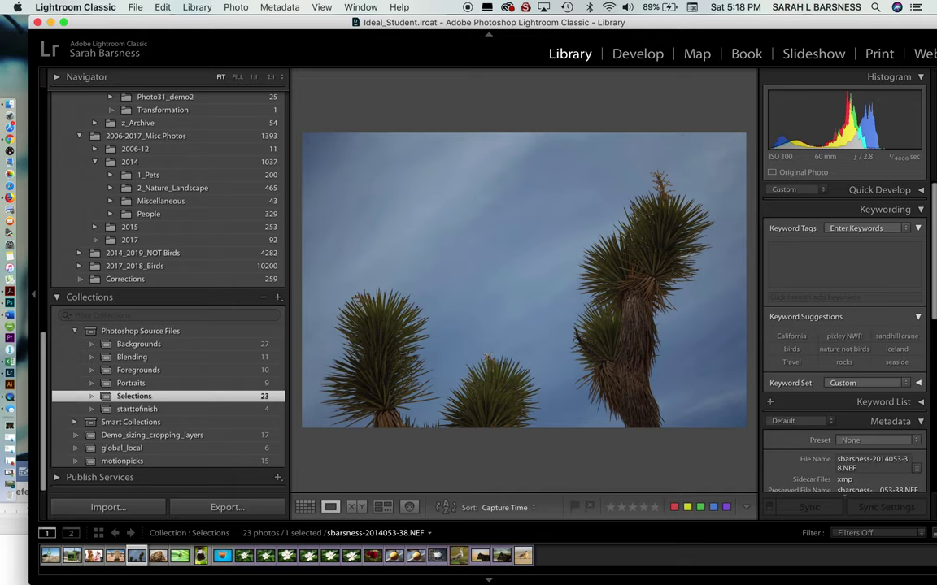
pyautogui.press('Right')
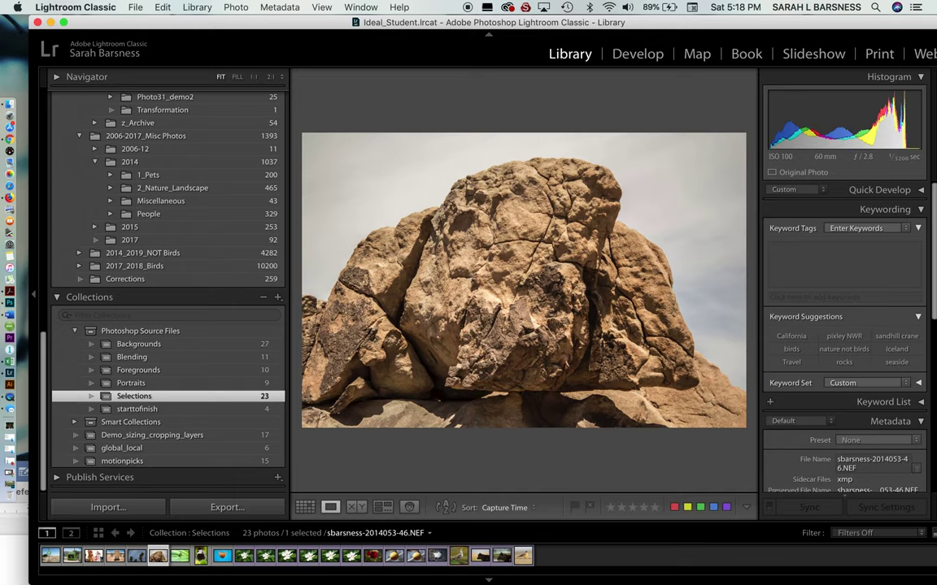
pyautogui.press('Right')
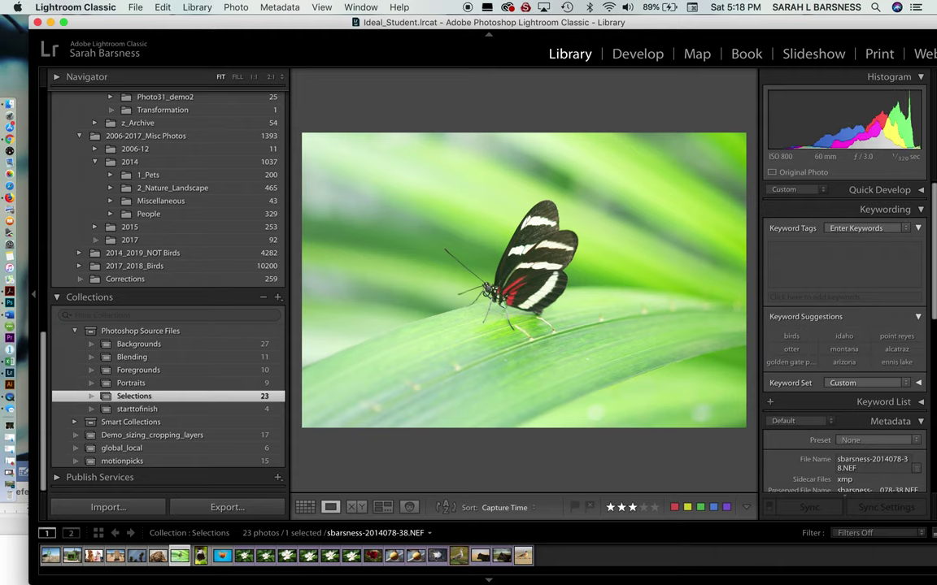
pyautogui.press('Right')
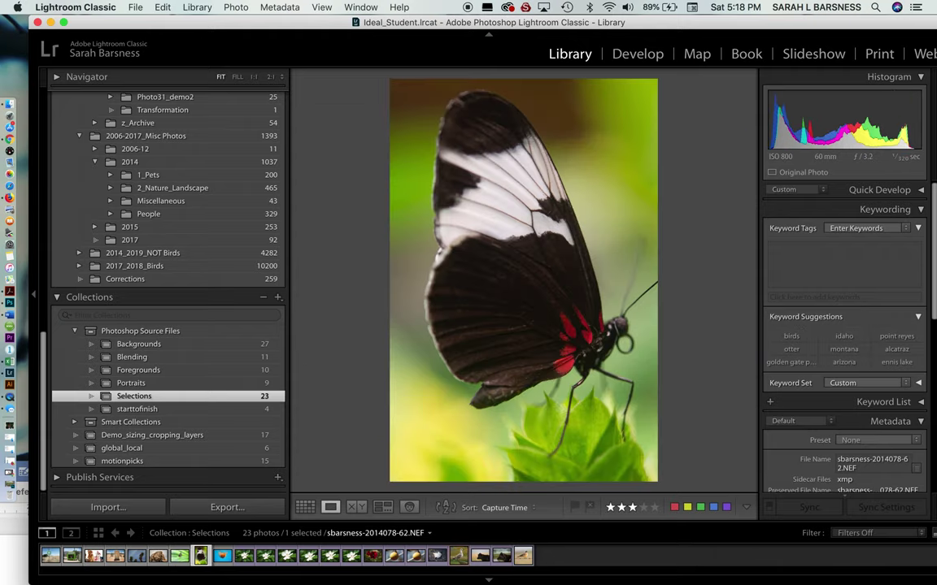
pyautogui.press('Right')
pyautogui.press('Right')
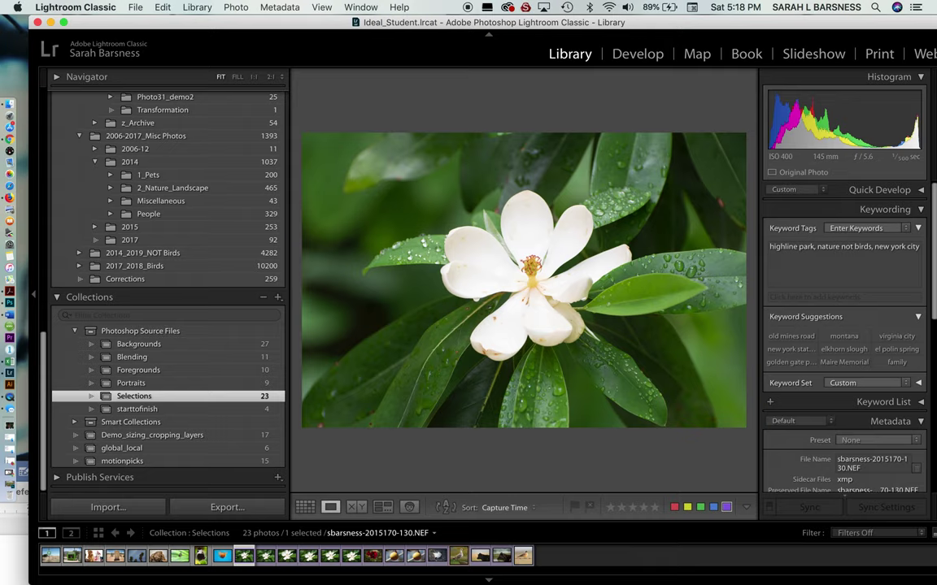
pyautogui.press('Right')
pyautogui.press('Right')
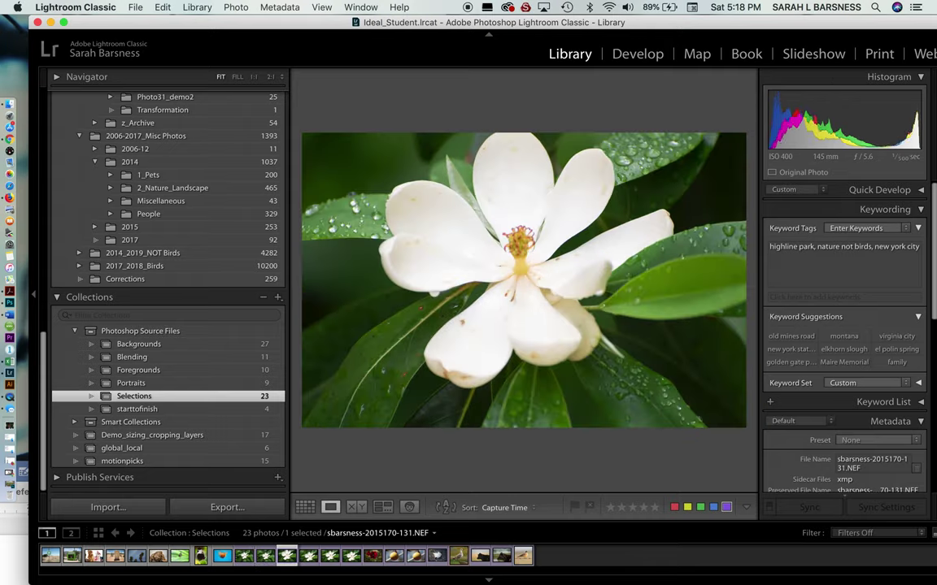
pyautogui.press('Right')
pyautogui.press('Right')
pyautogui.press('Right')
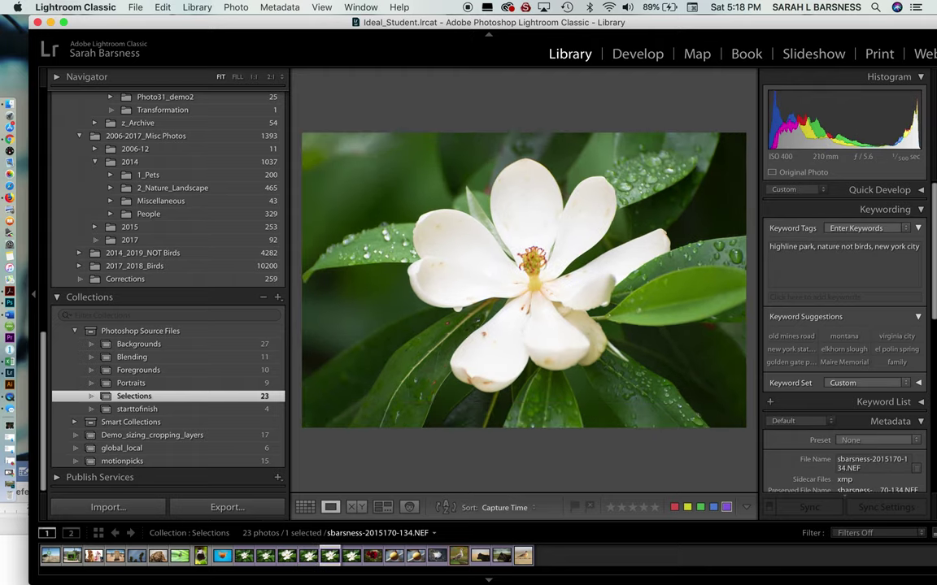
pyautogui.press('Right')
pyautogui.press('Right')
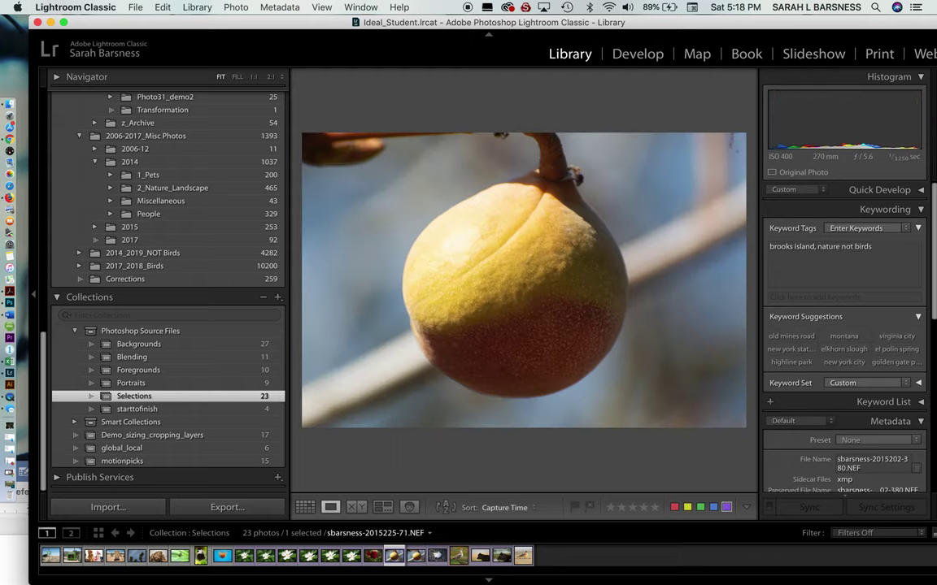
pyautogui.press('Right')
pyautogui.press('Right')
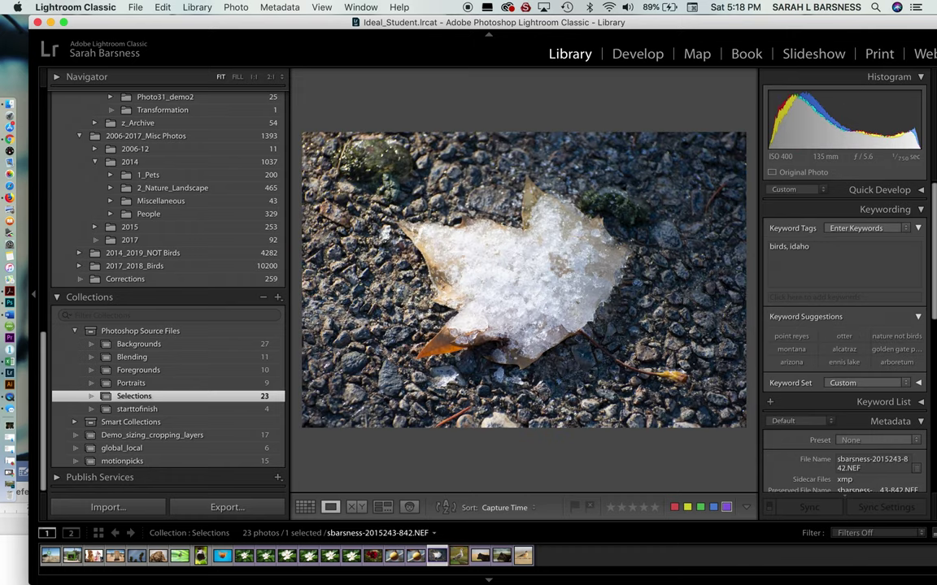
# - Show the Selections photos in Grid view and cycle cell info to display index numbers
pyautogui.press('g')
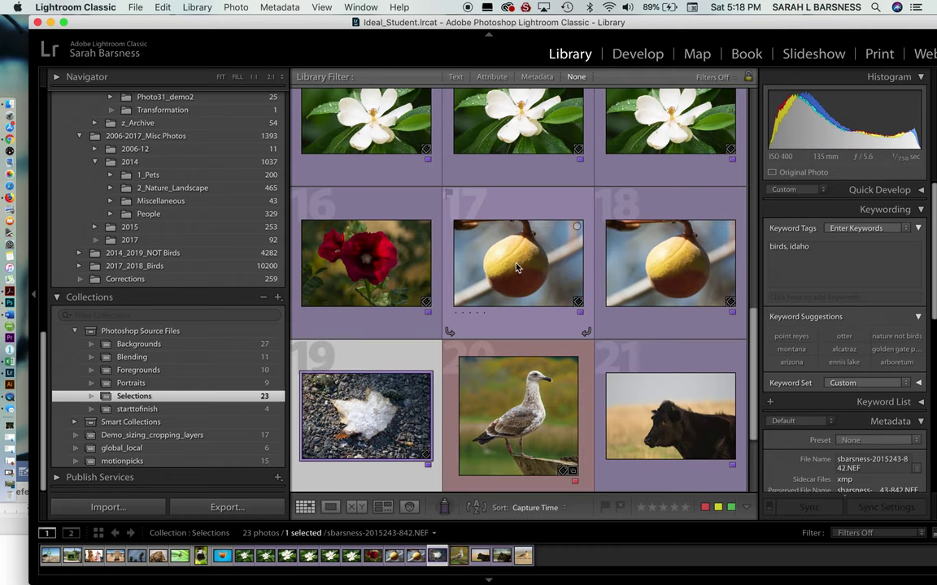
pyautogui.scroll(-3, 521, 258)
pyautogui.scroll(10, 521, 258)
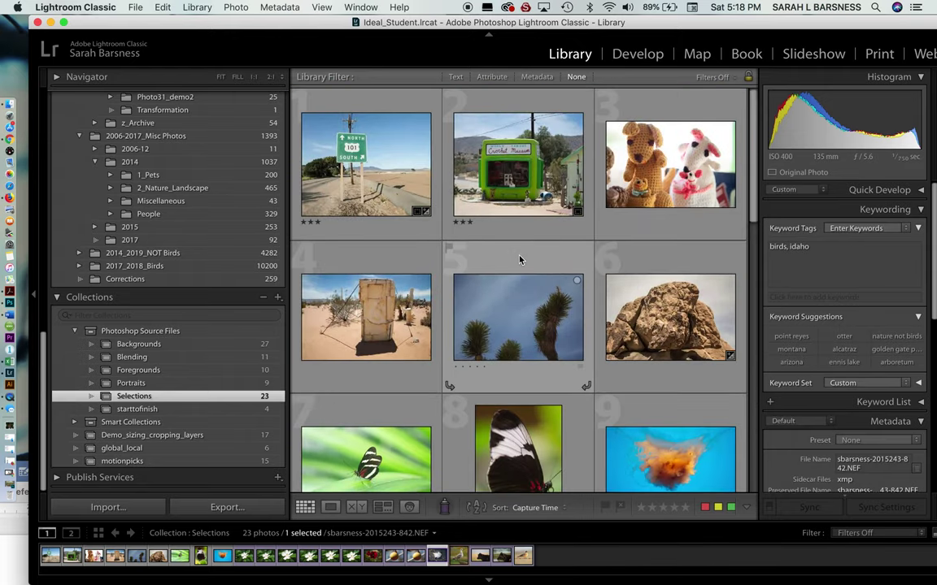
pyautogui.scroll(-3, 520, 259)
pyautogui.scroll(3, 521, 258)
pyautogui.scroll(-6, 520, 260)
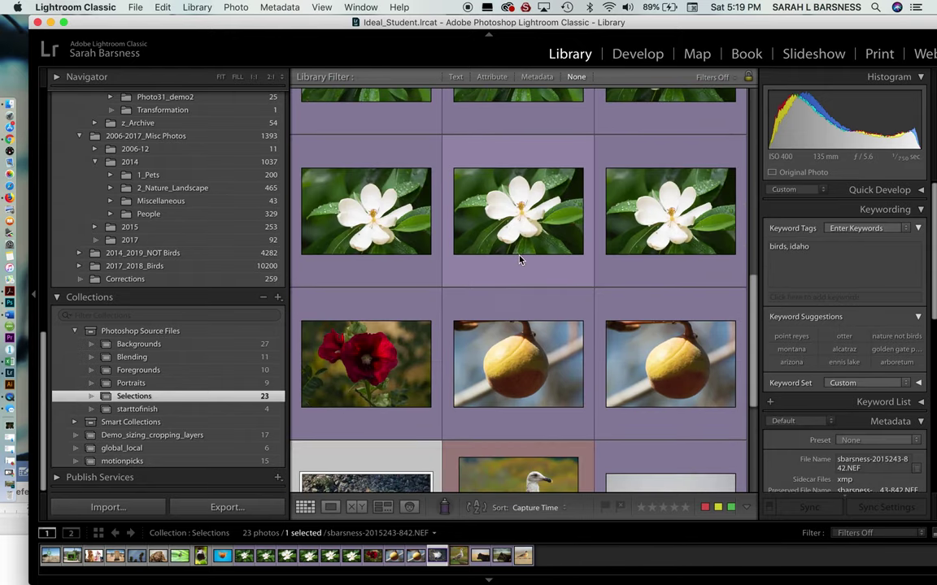
pyautogui.press('super+shift+h')
pyautogui.press('super+shift+h')
pyautogui.press('super+shift+h')
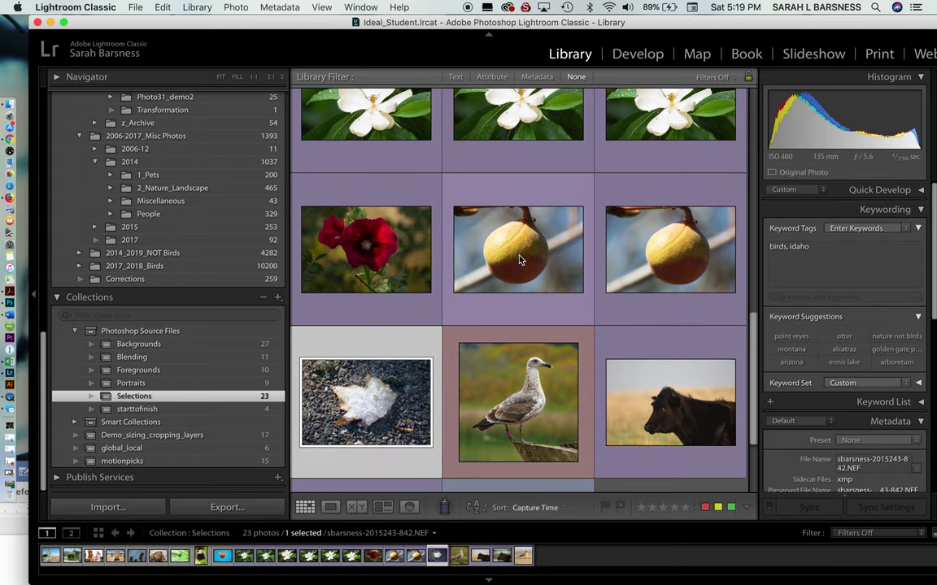
# - Remove cranes.psd from starttofinish, add the cranes photo to Selections, and enlarge the sky
pyautogui.click(137, 410)
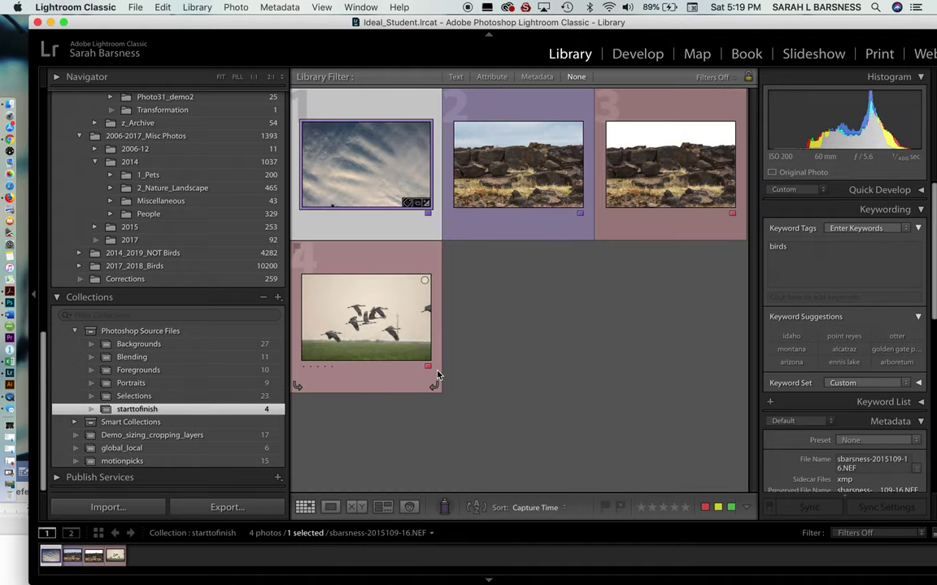
pyautogui.click(675, 206)
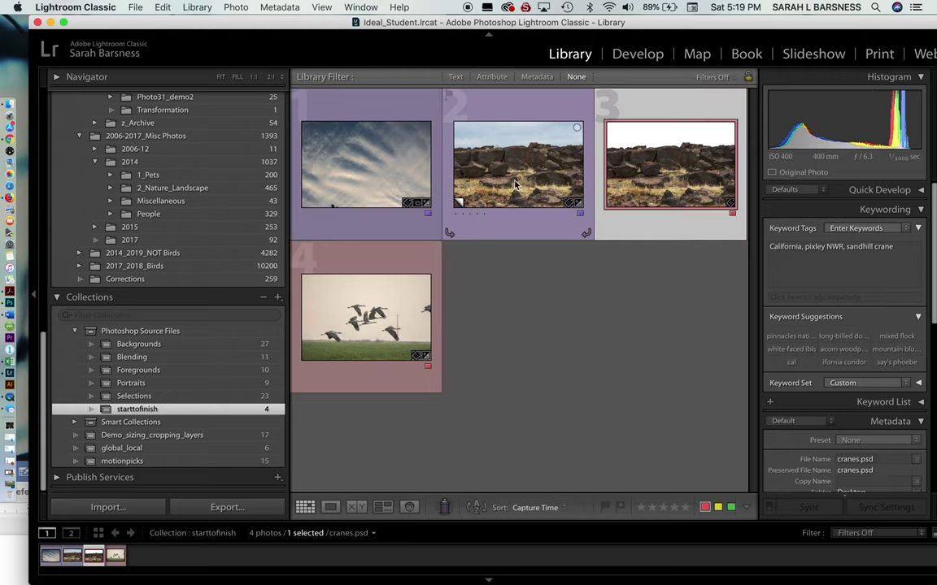
pyautogui.press('Delete')
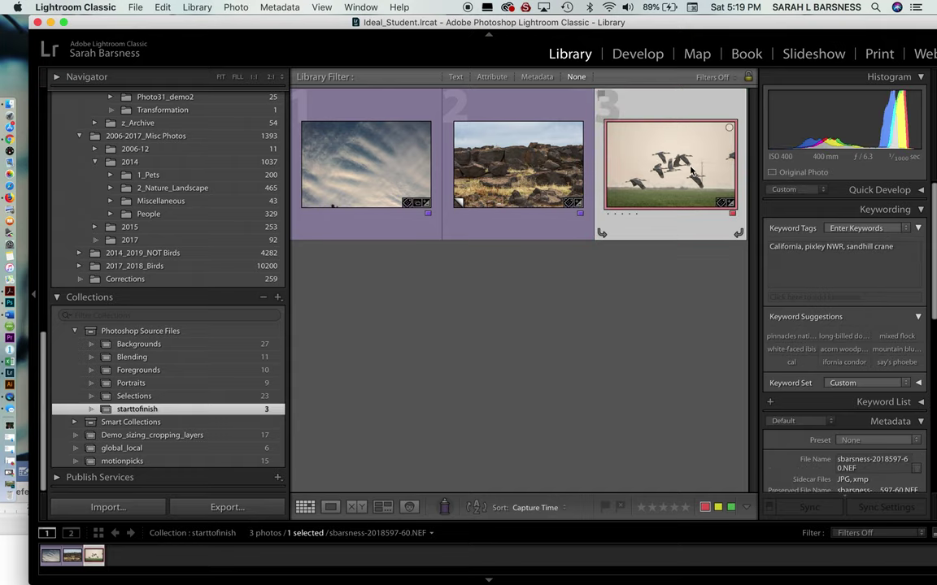
pyautogui.moveTo(687, 185); pyautogui.dragTo(241, 398)
pyautogui.click(387, 178)
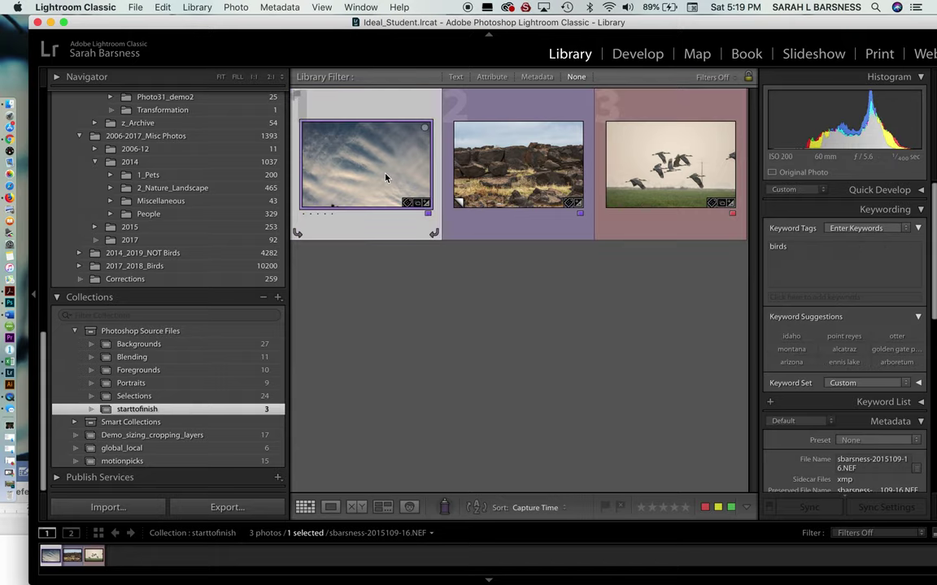
pyautogui.doubleClick(387, 178)
# - Step through the sky, rocks and cranes photos, ending on the rock foreground
pyautogui.press('Right')
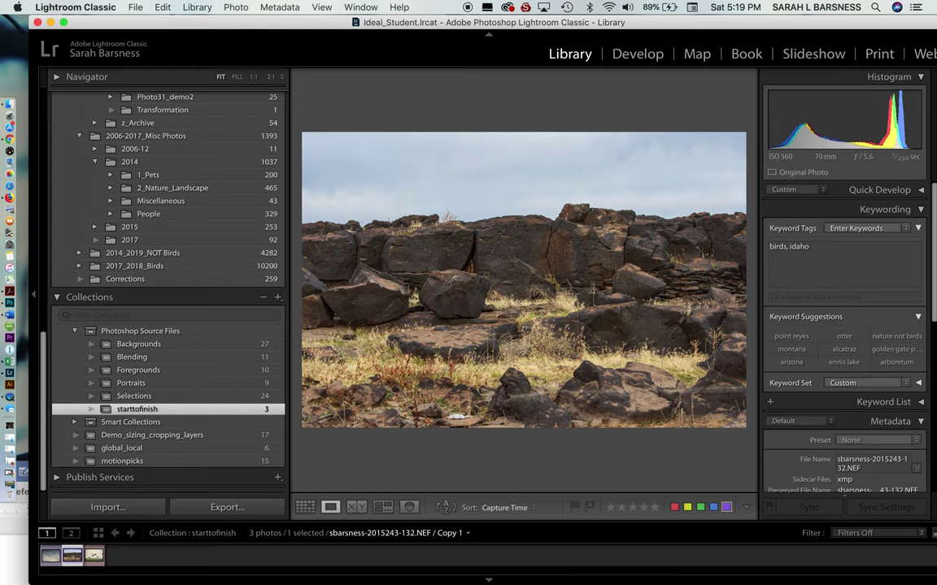
pyautogui.press('Right')
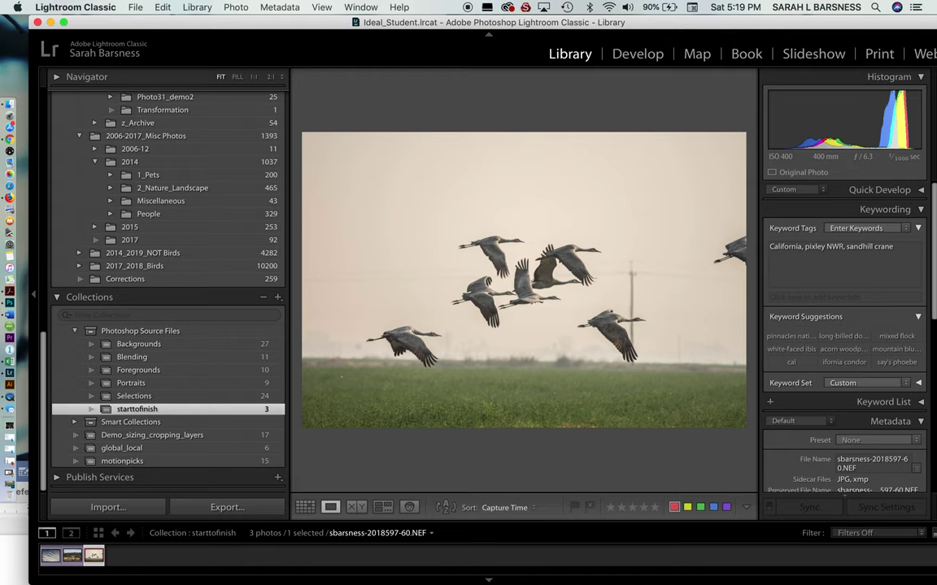
pyautogui.press('Left')
pyautogui.press('Left')
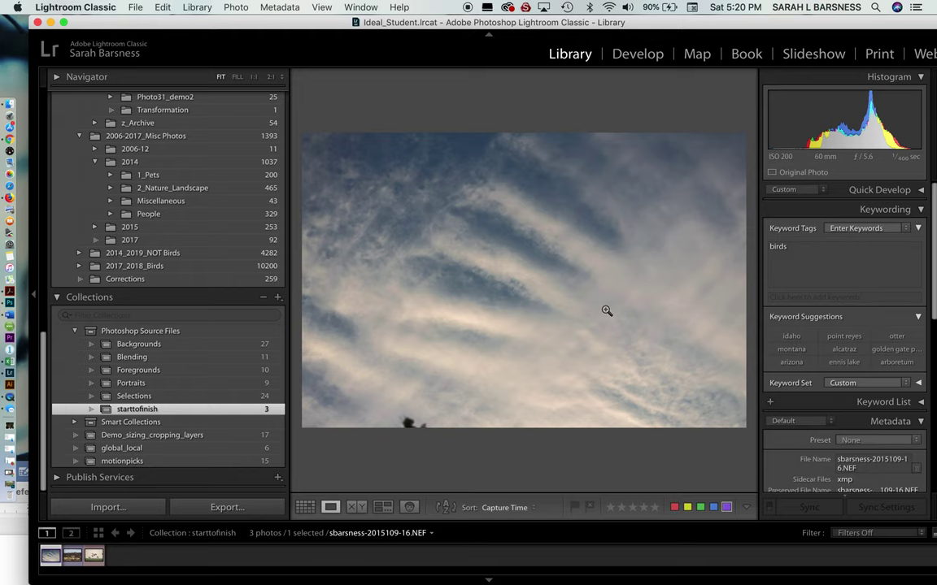
pyautogui.press('Right')
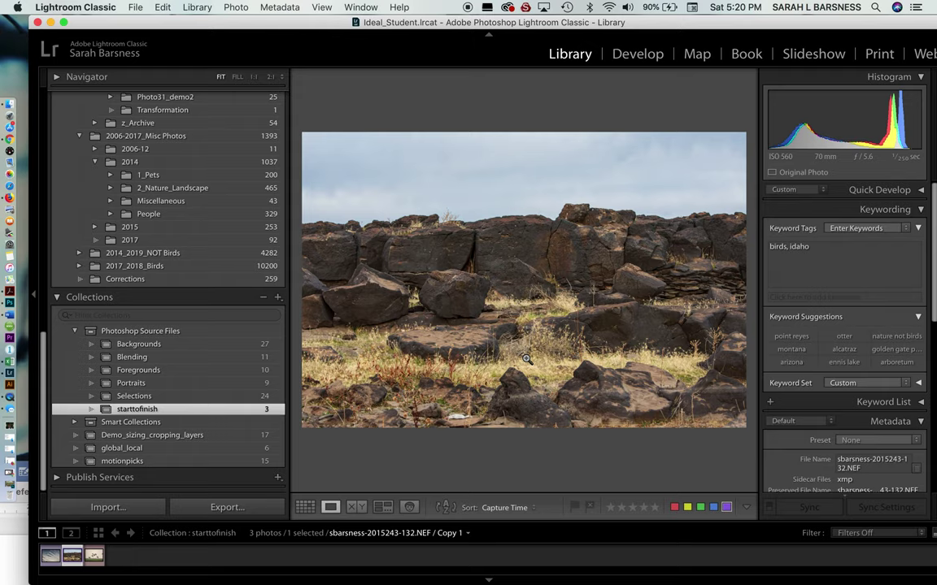
# - Advance from the rocks to the flying sandhill cranes photo
pyautogui.press('Right')
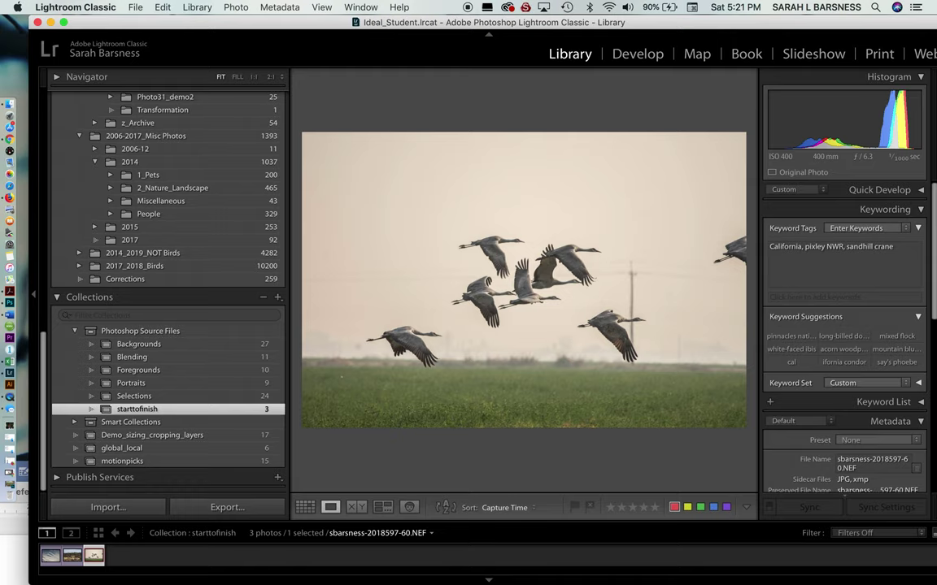
# - Step back to the sky photo, then browse the Backgrounds collection's 27 photos in Grid view
pyautogui.press('Left')
pyautogui.press('Left')
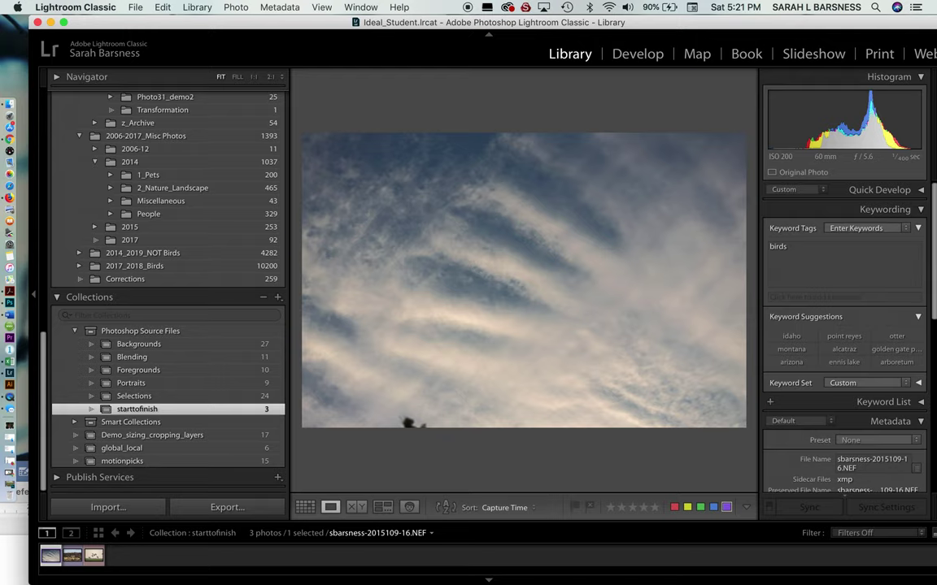
pyautogui.click(256, 345)
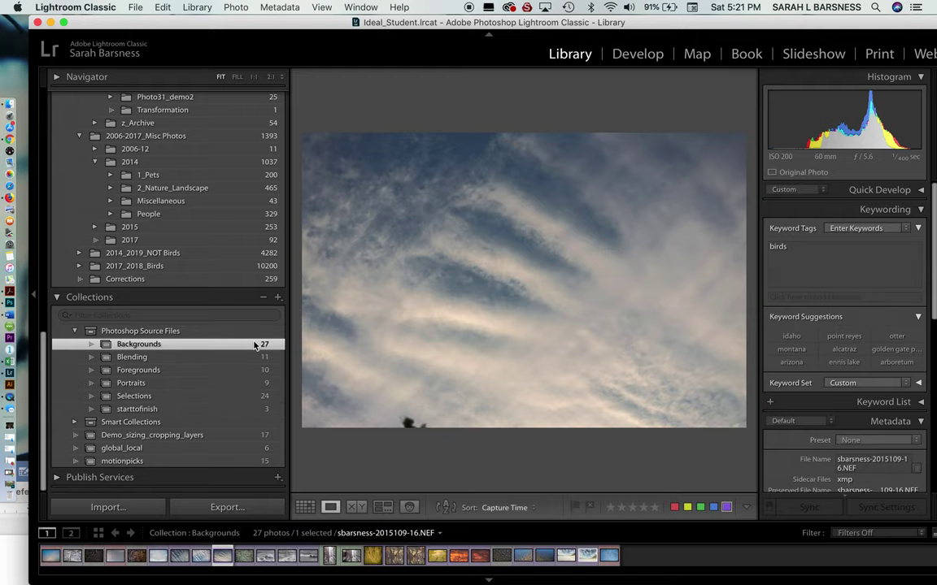
pyautogui.press('g')
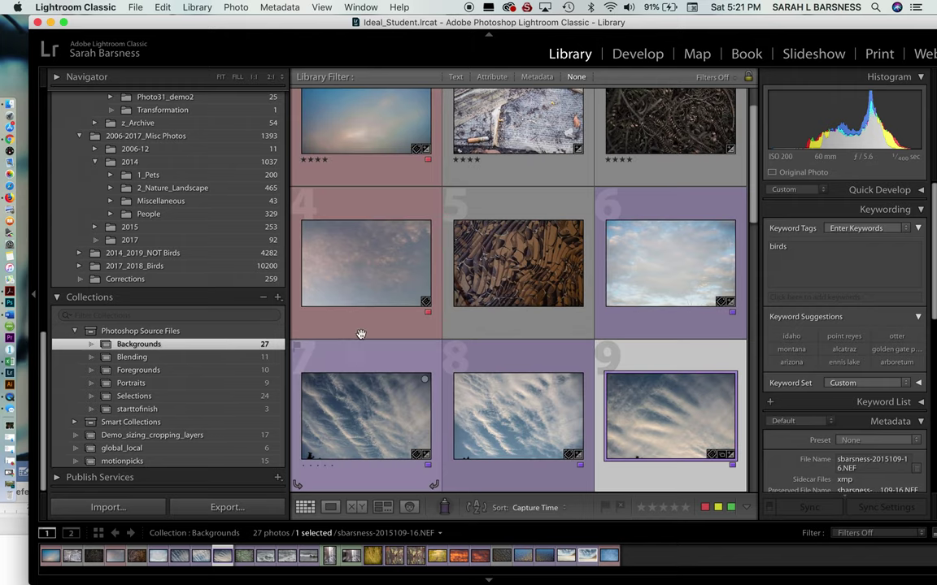
pyautogui.scroll(-10, 459, 376)
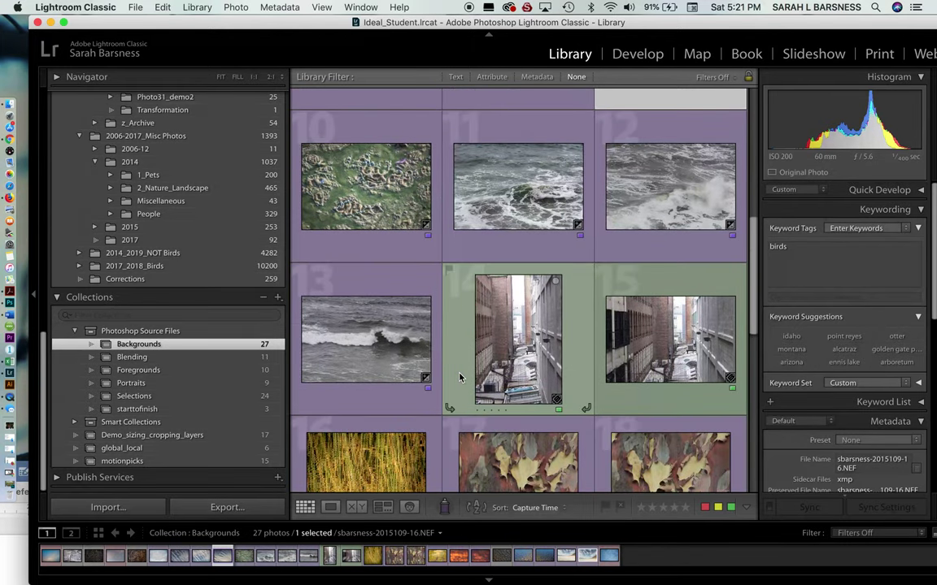
pyautogui.scroll(-5, 459, 376)
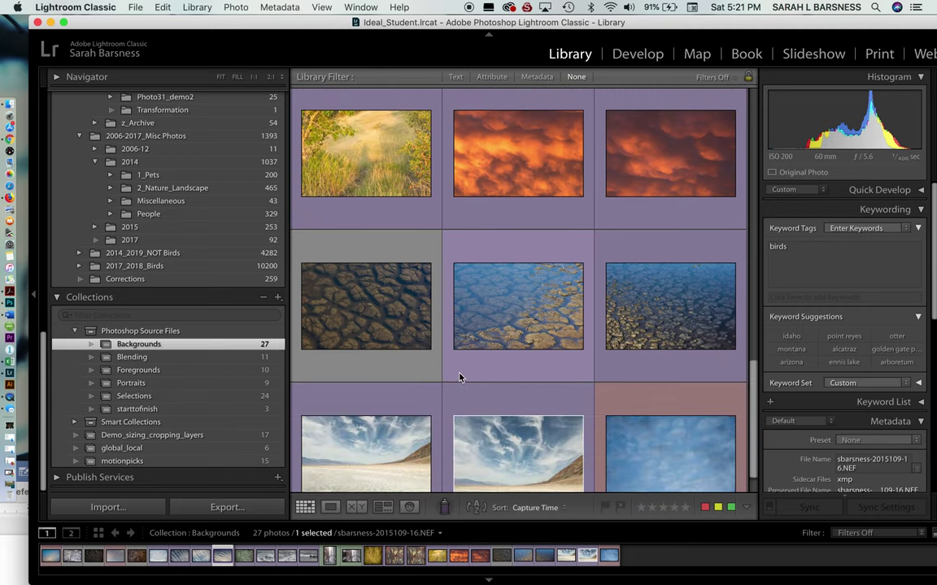
# - Scroll the Selections collection to its final flying cranes photo, then return to starttofinish
pyautogui.click(207, 396)
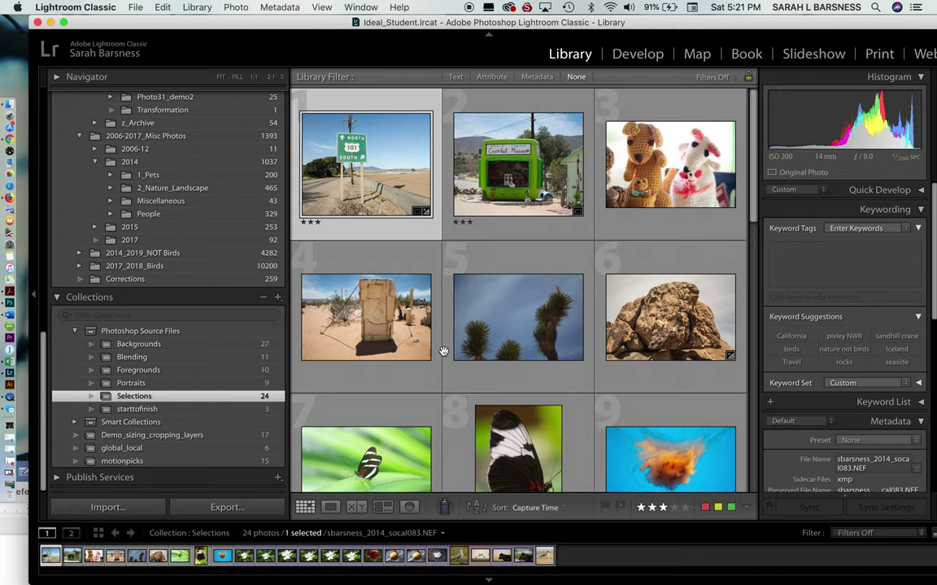
pyautogui.scroll(-6, 443, 351)
pyautogui.scroll(-10, 443, 351)
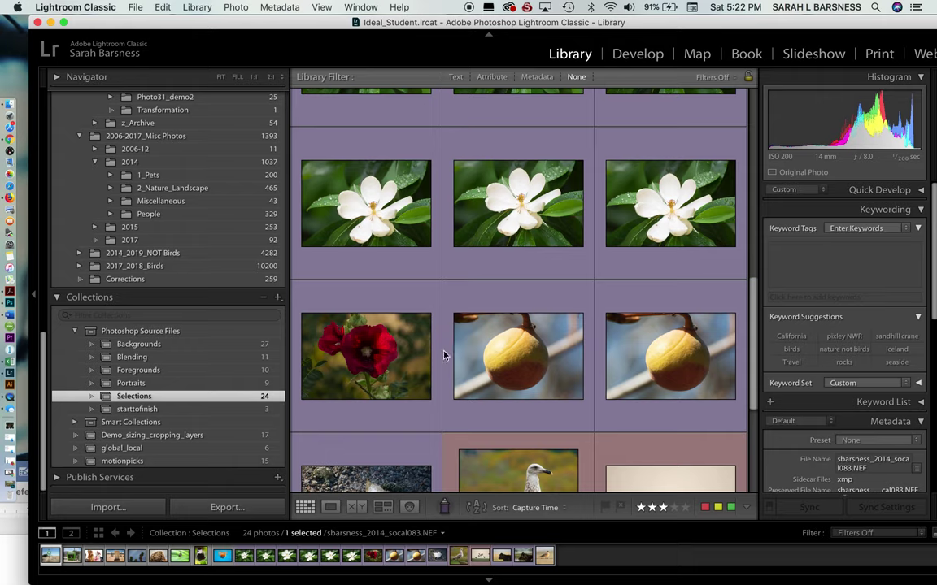
pyautogui.scroll(-4, 443, 355)
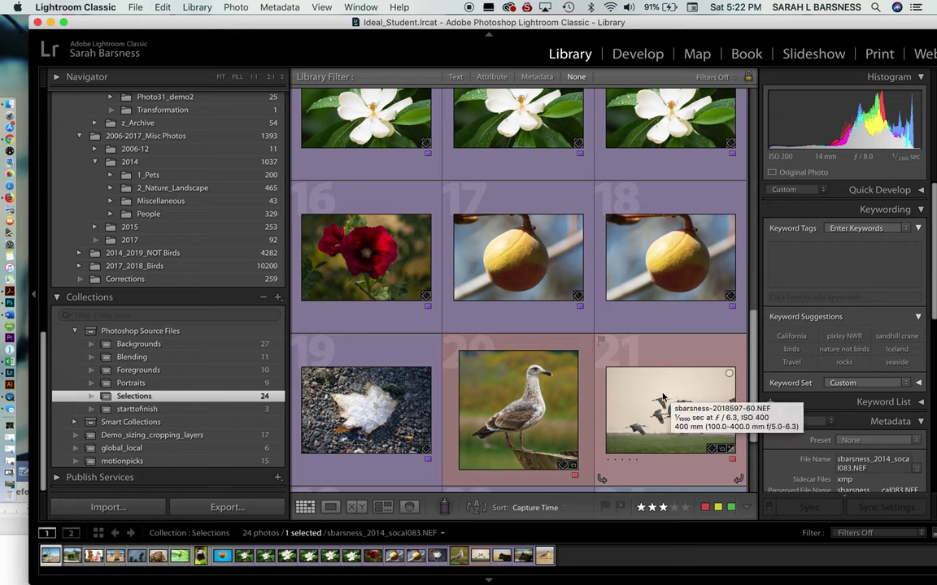
pyautogui.click(155, 409)
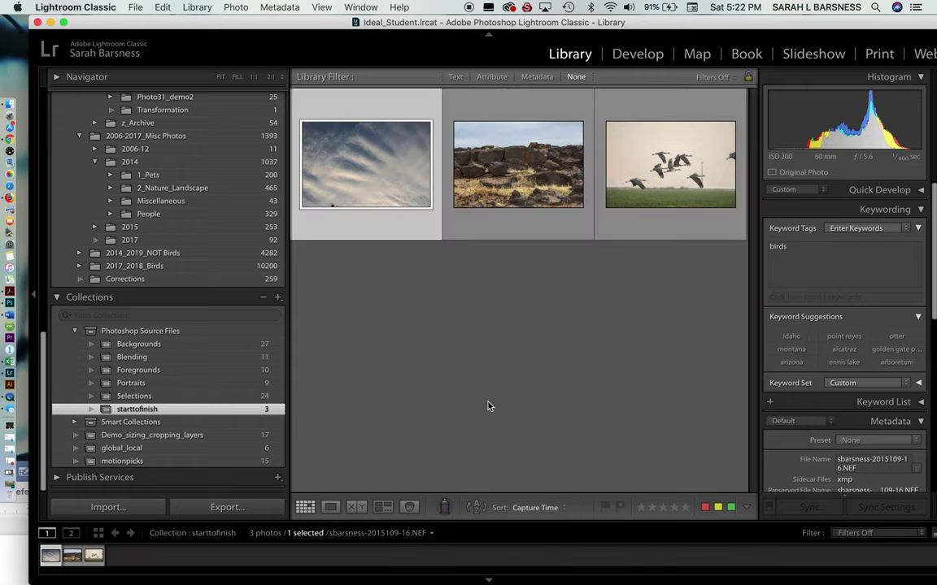